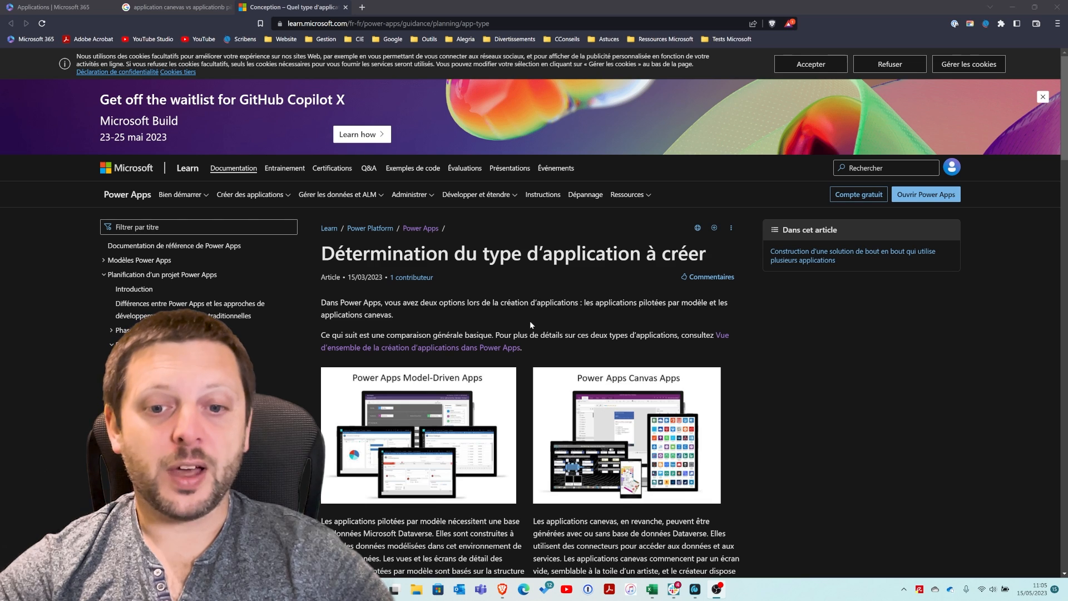
Read the article's comparison of model-driven and canvas apps, including the scenarios each suits and the note on portal apps.
scroll(530, 325, "down", 3)
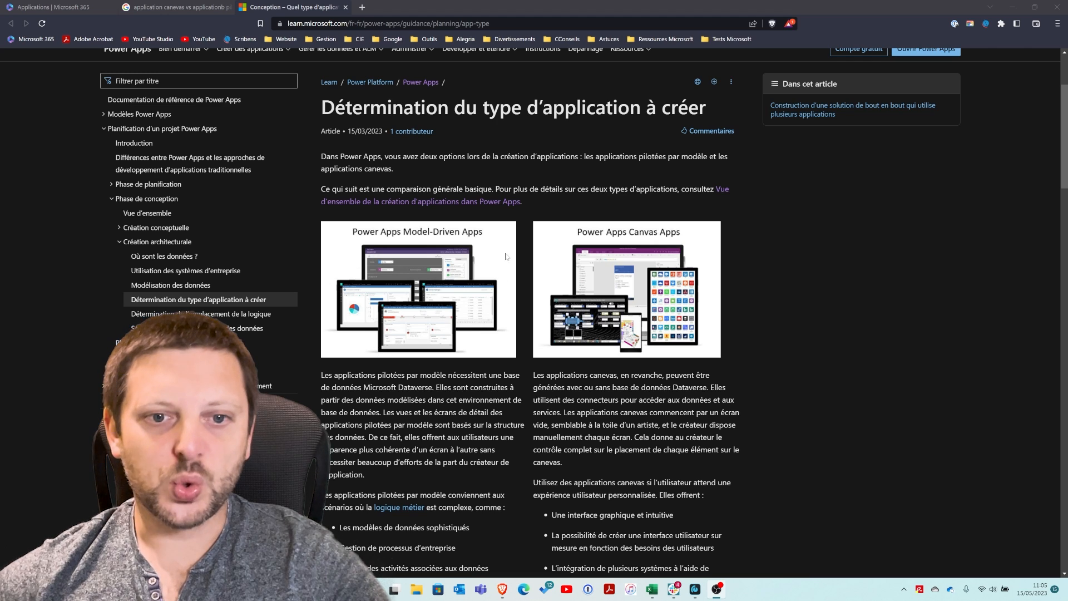
scroll(419, 248, "down", 1)
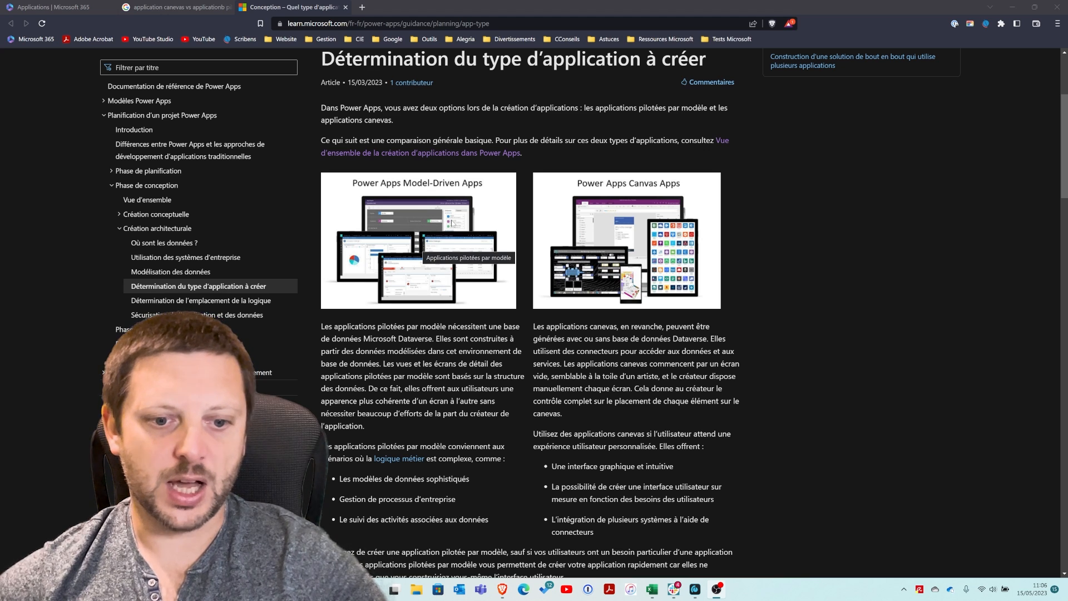
scroll(451, 222, "down", 1)
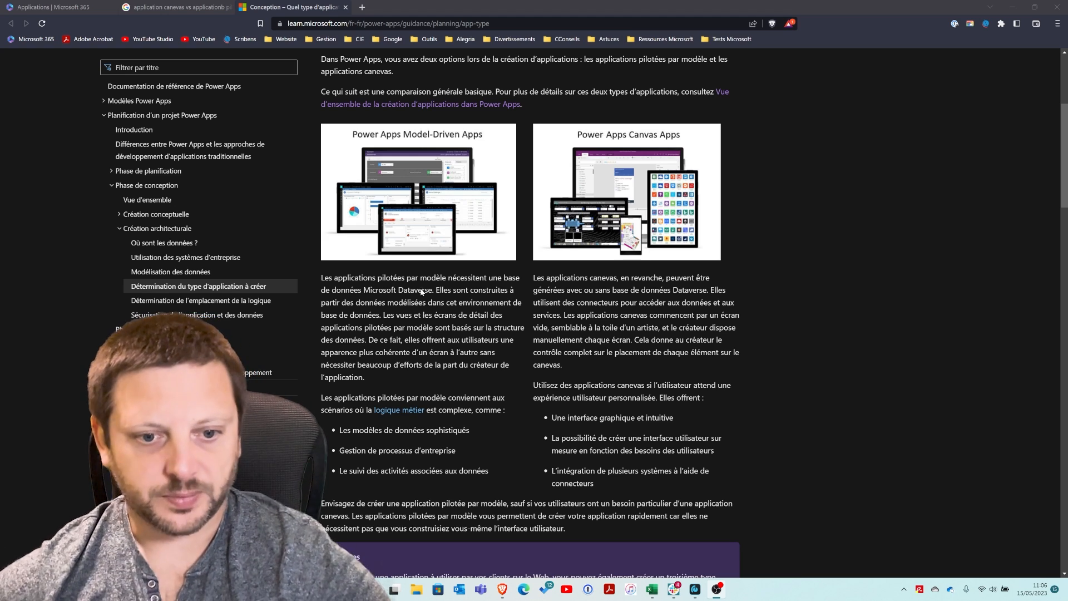
scroll(421, 292, "down", 1)
scroll(421, 292, "up", 1)
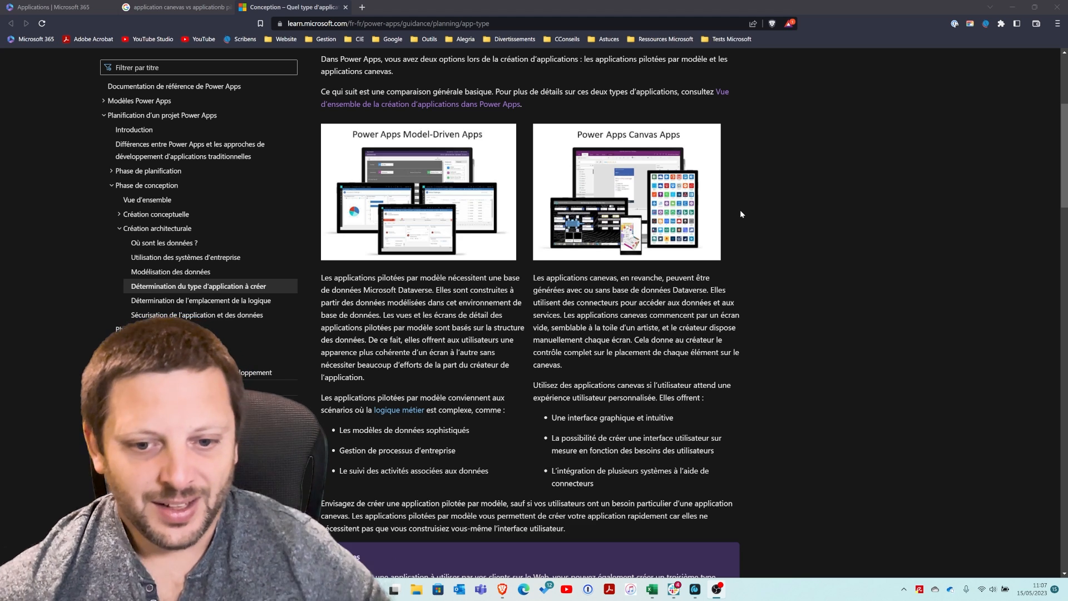
scroll(694, 272, "down", 1)
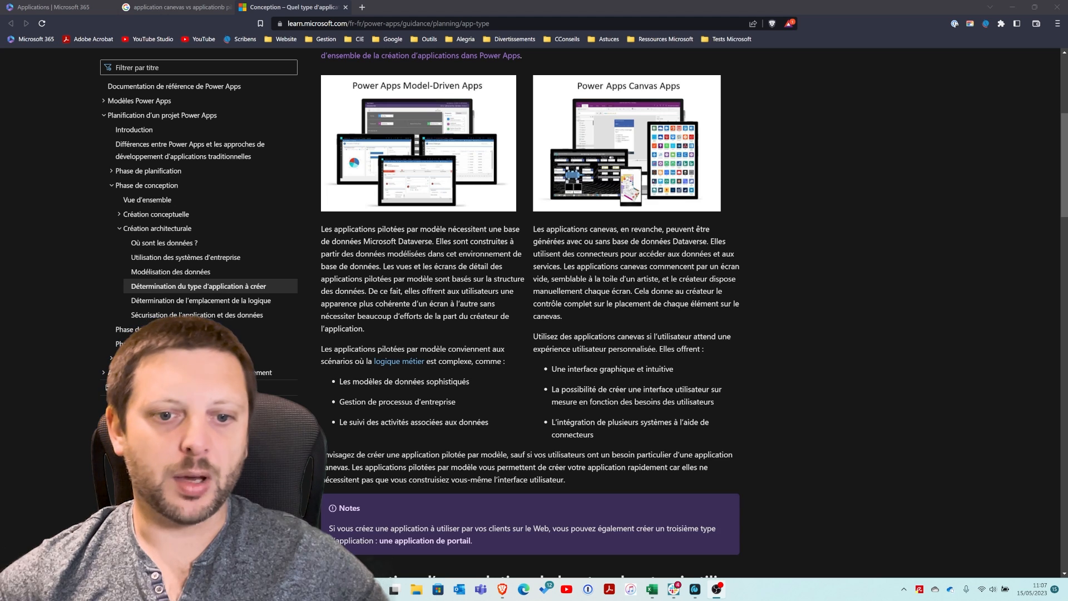
scroll(694, 307, "down", 1)
scroll(457, 337, "down", 1)
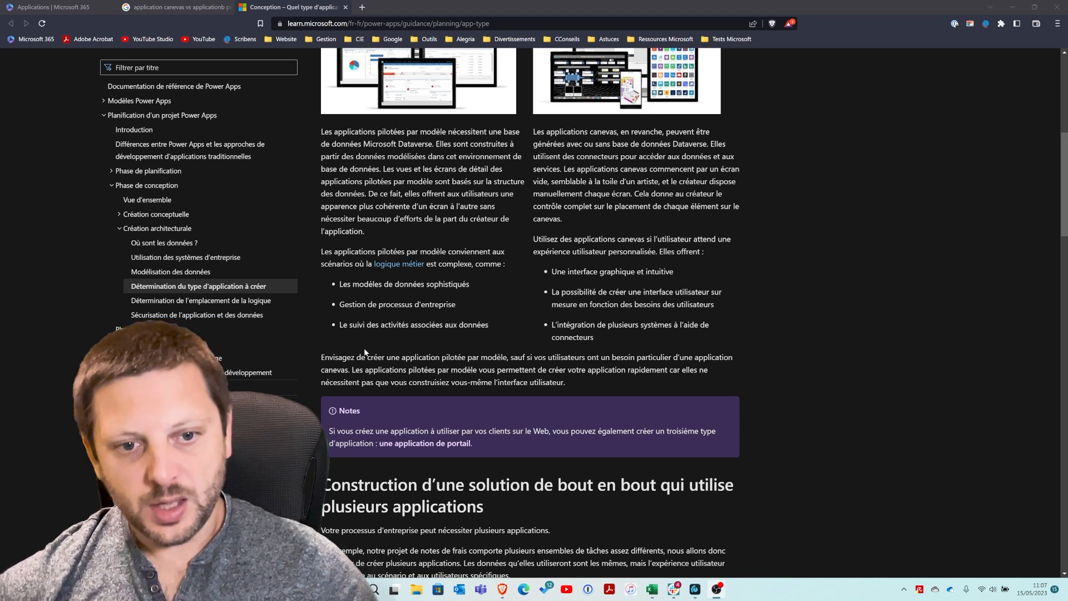
scroll(378, 344, "down", 1)
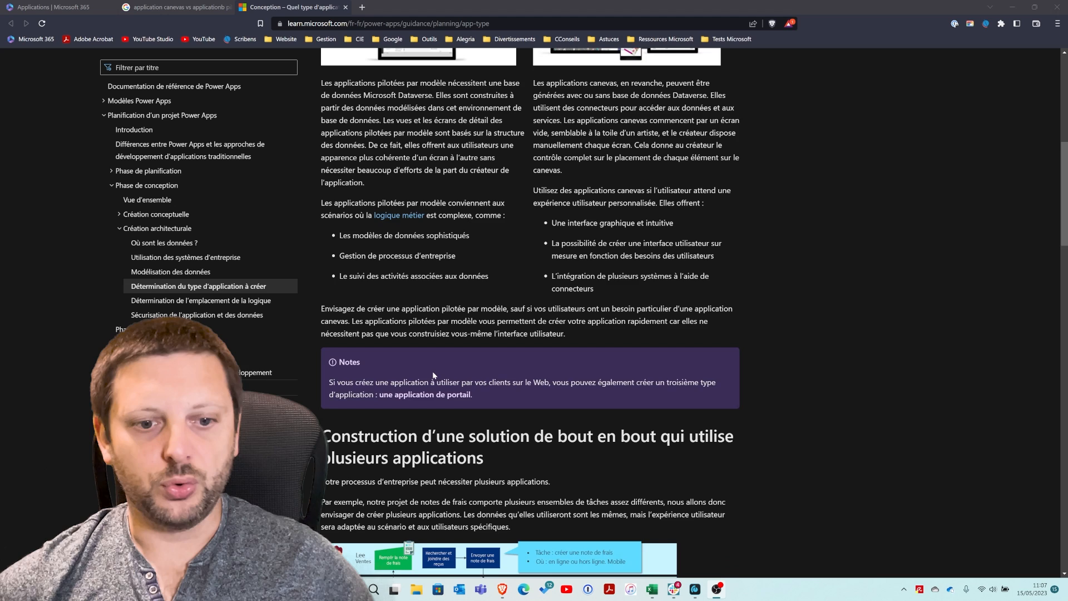
Review the expense report example in the article's section on building an end-to-end solution with several apps.
scroll(433, 375, "down", 2)
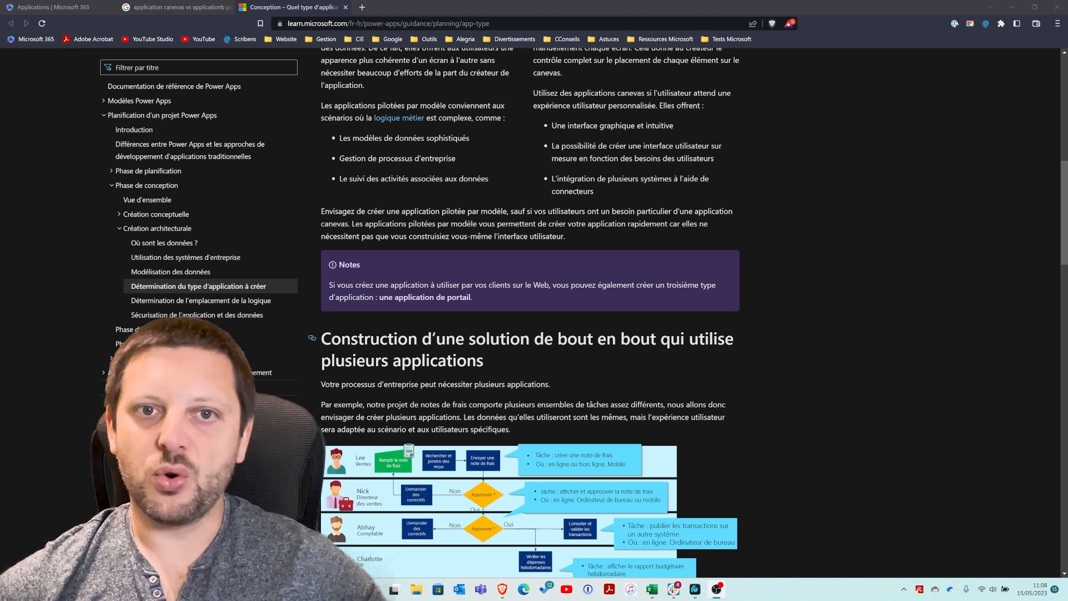
scroll(529, 312, "down", 5)
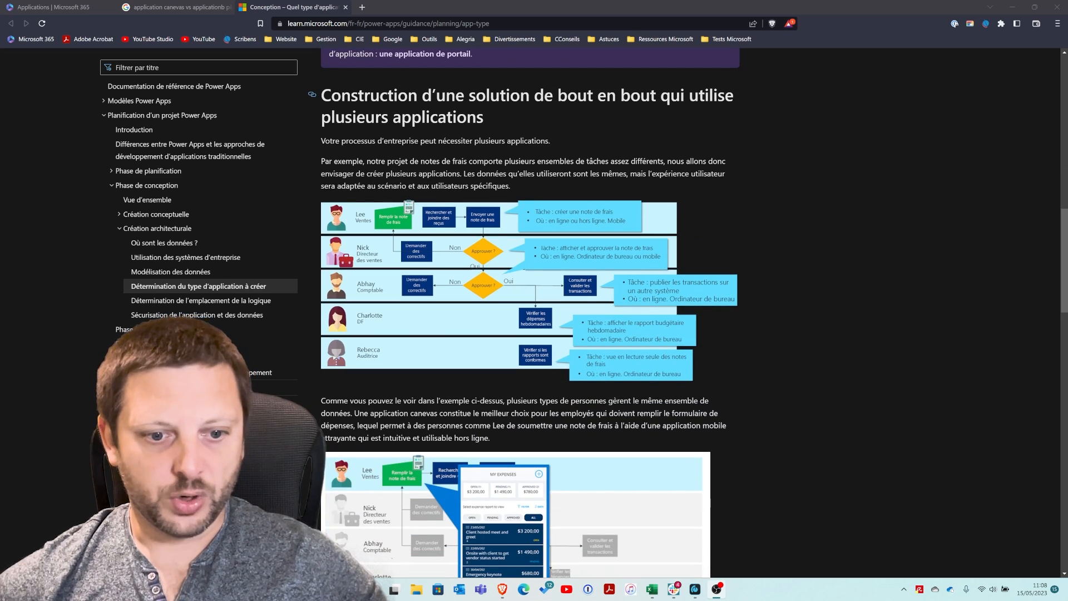
scroll(529, 312, "down", 3)
scroll(529, 312, "down", 5)
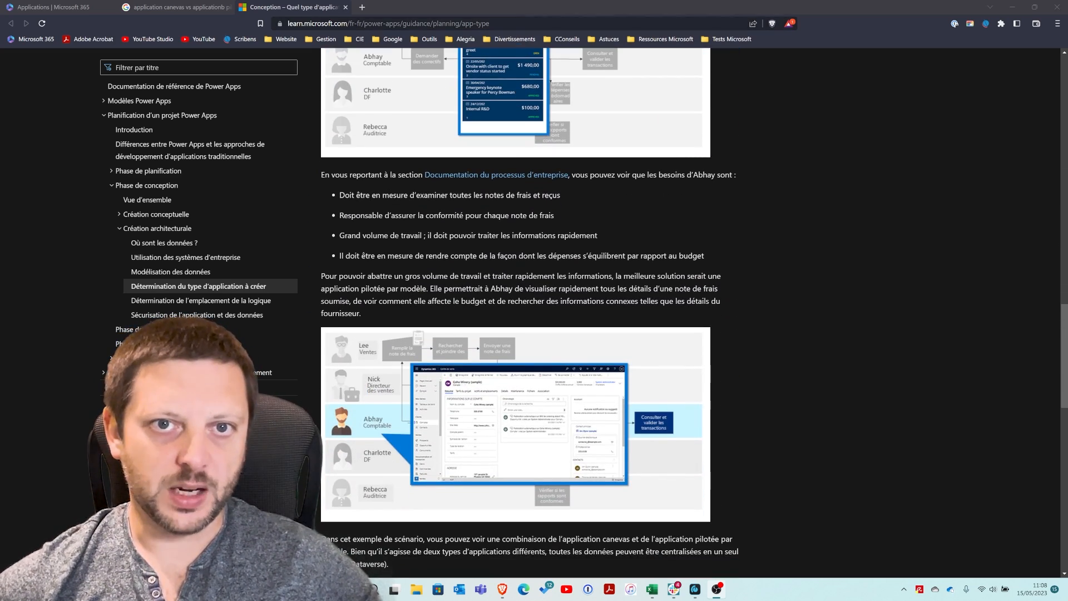
scroll(542, 228, "down", 3)
scroll(543, 228, "down", 6)
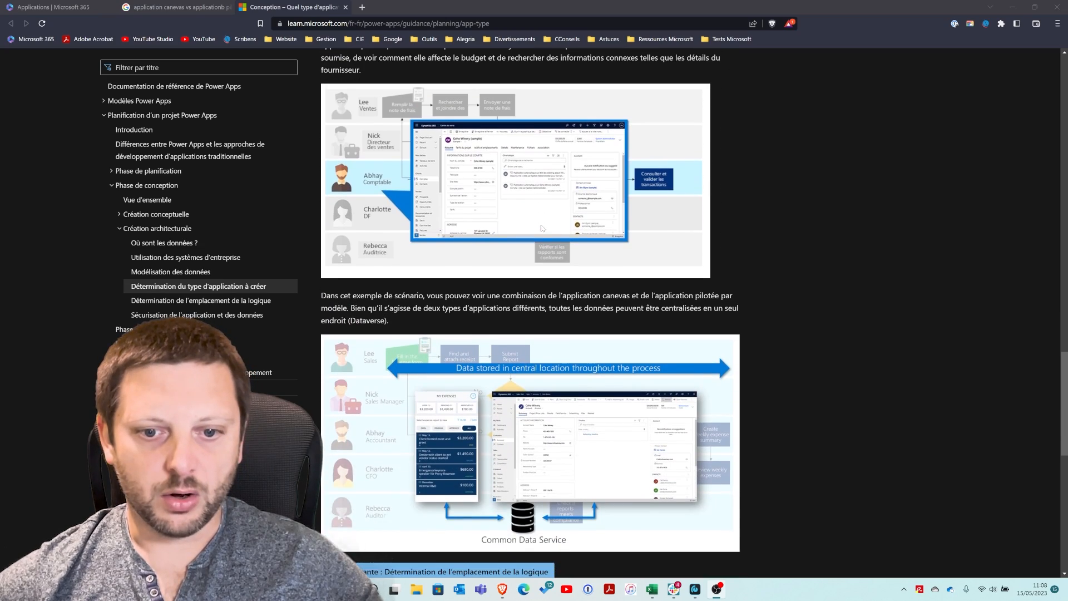
scroll(540, 227, "up", 15)
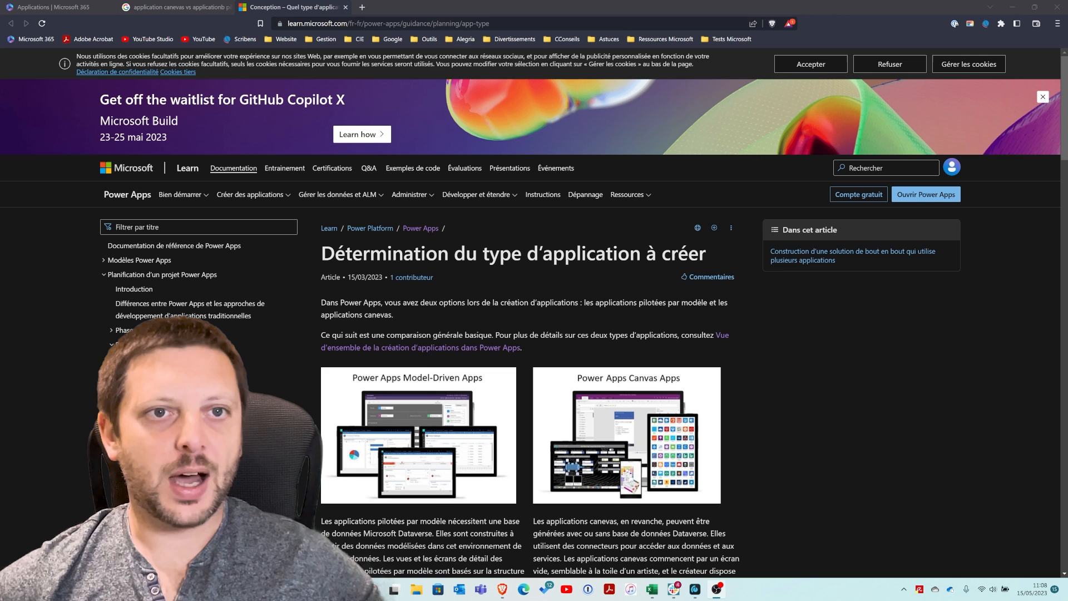
Close the article and search result pages, and open Power Apps from the Microsoft 365 application list.
left_click(346, 7)
left_click(228, 8)
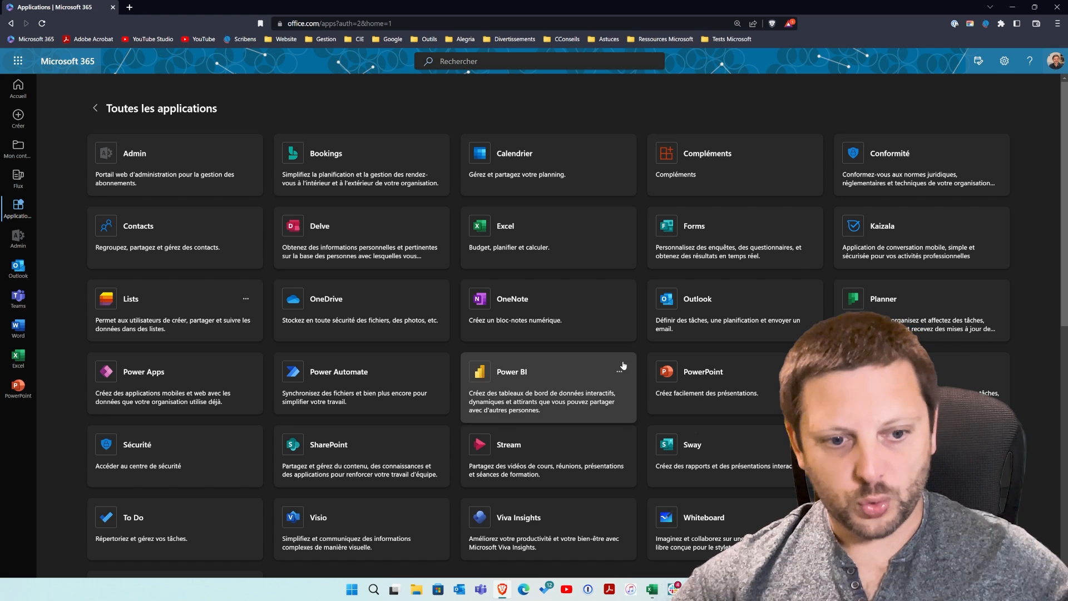
left_click(148, 375)
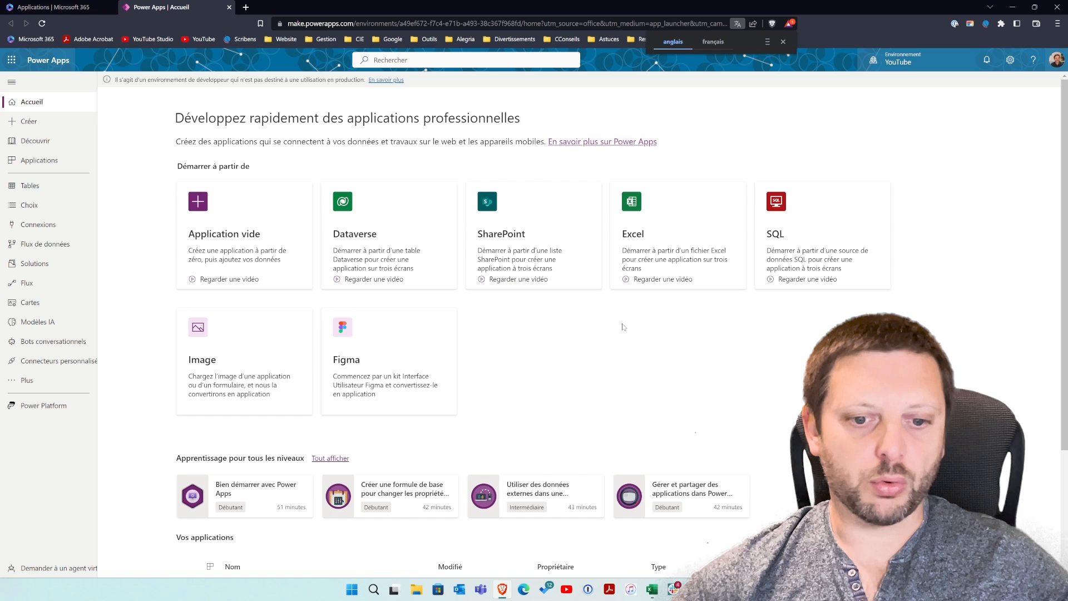
Examine the starting points and existing apps on the Power Apps home page, plus the templates on the app creation page.
scroll(624, 327, "down", 3)
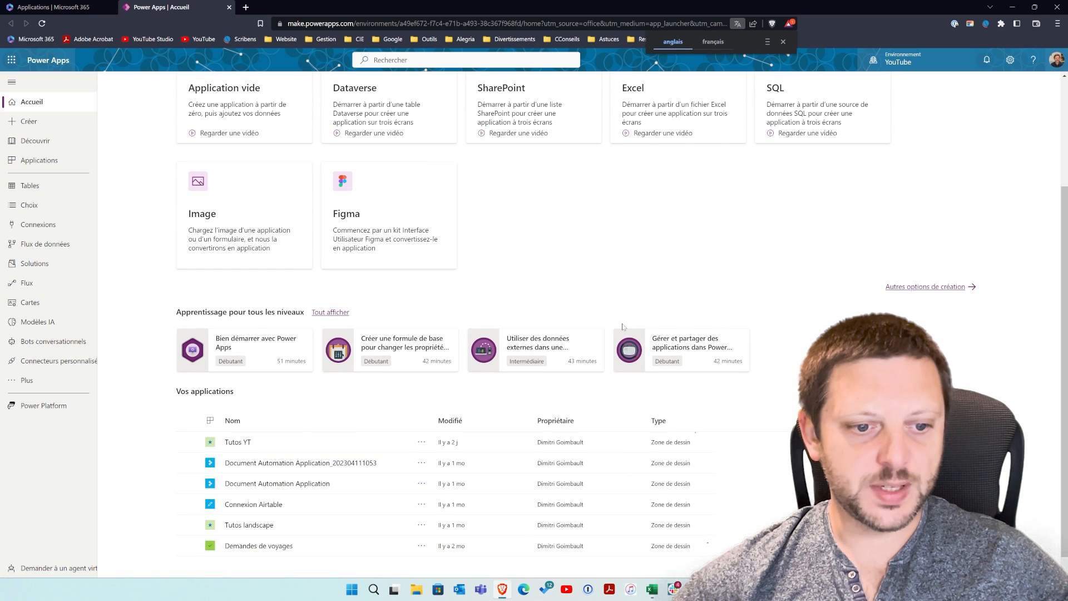
scroll(623, 327, "up", 3)
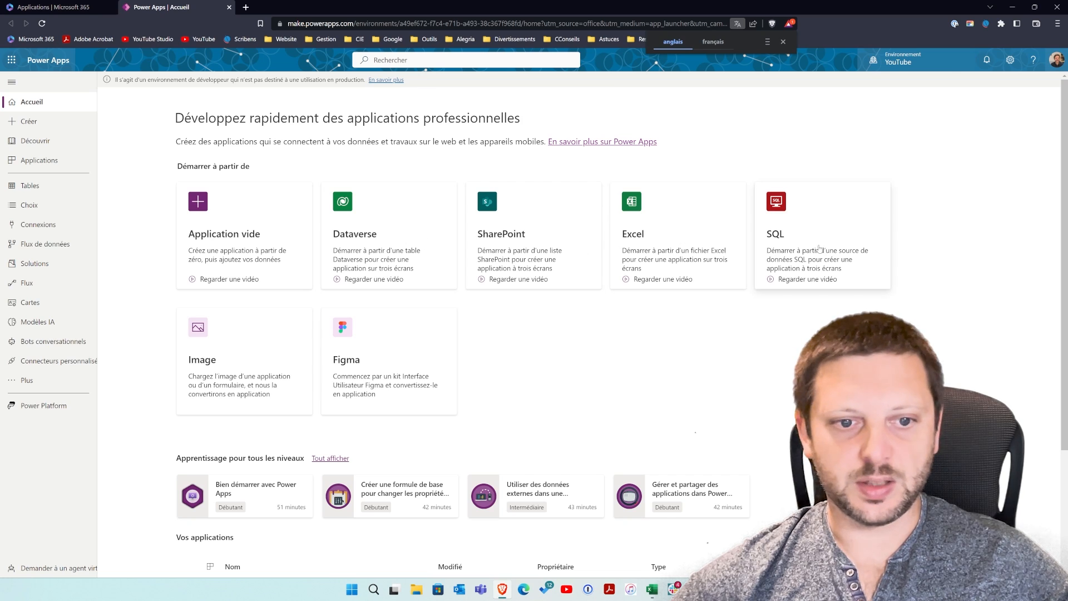
scroll(376, 353, "down", 3)
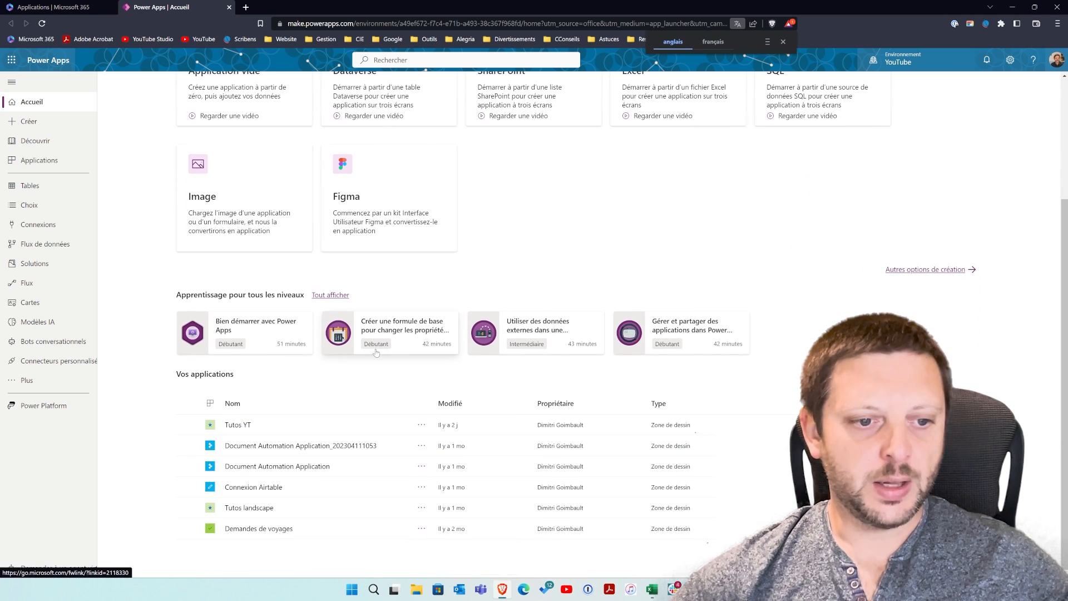
scroll(376, 352, "up", 3)
left_click(46, 127)
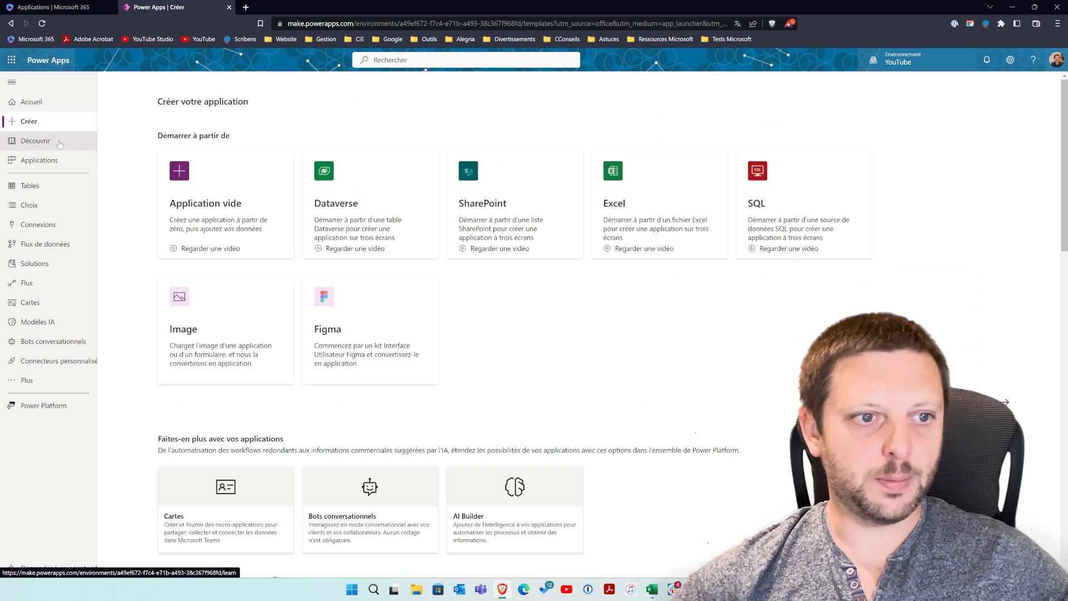
scroll(176, 262, "down", 6)
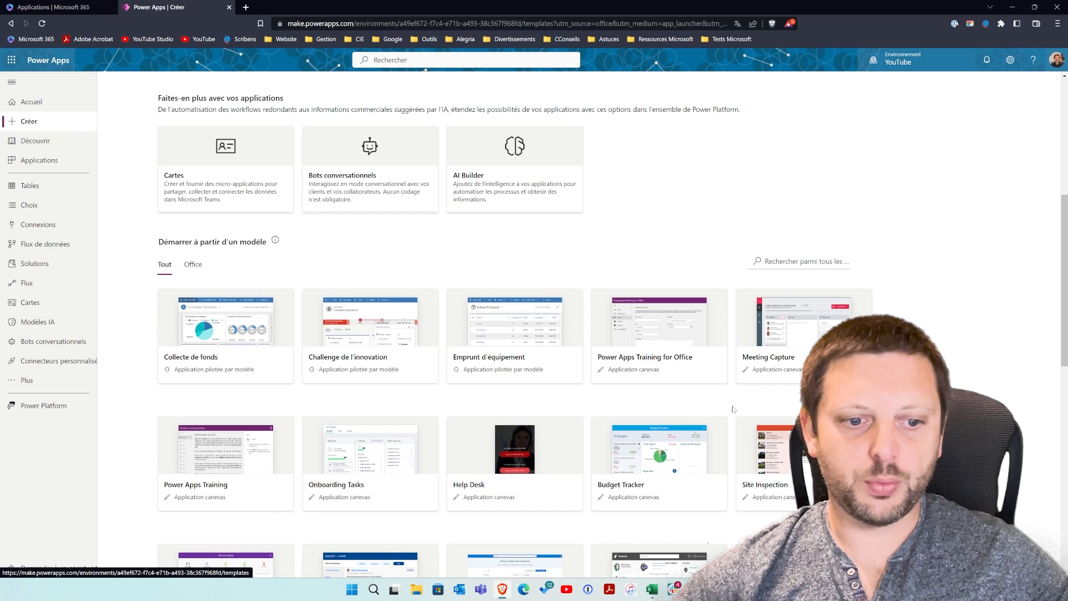
scroll(300, 443, "down", 2)
scroll(300, 443, "up", 8)
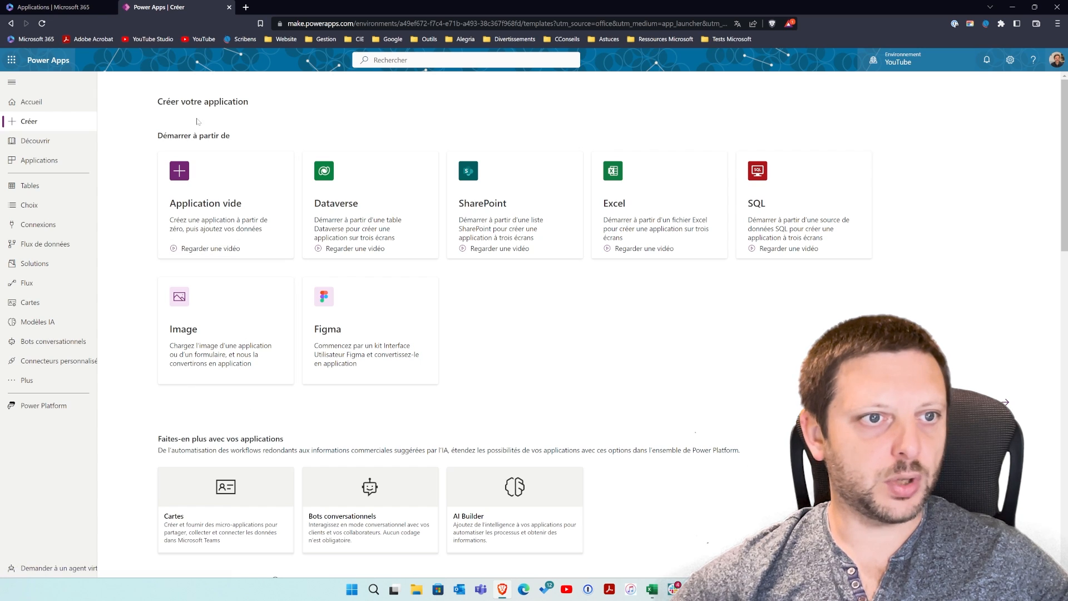
Create a blank Dataverse-based model-driven app named "Tuto Youtube".
left_click(31, 103)
left_click(36, 127)
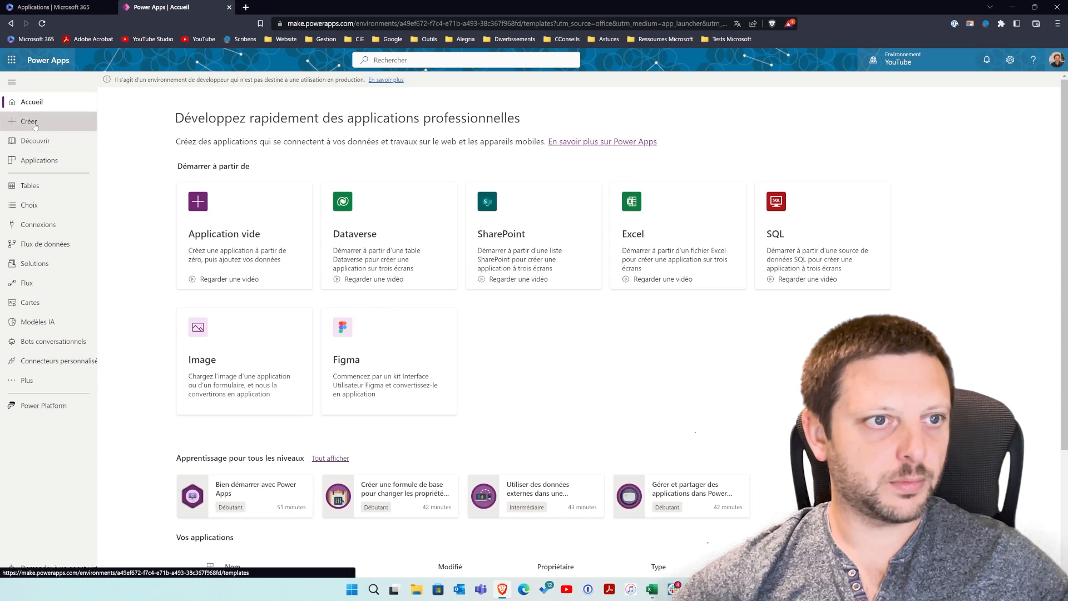
left_click(228, 208)
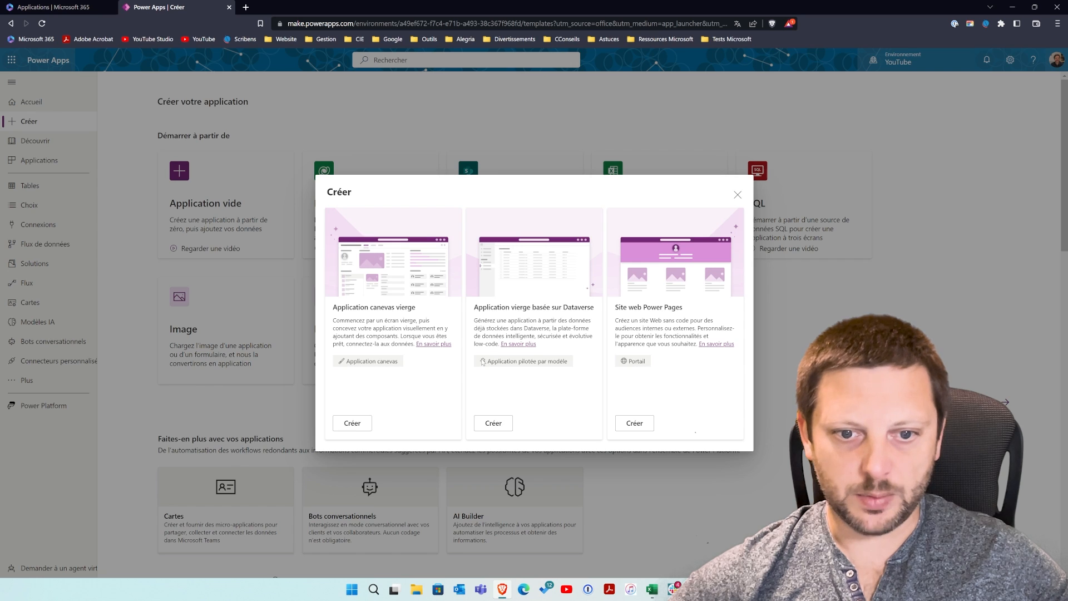
left_click(493, 425)
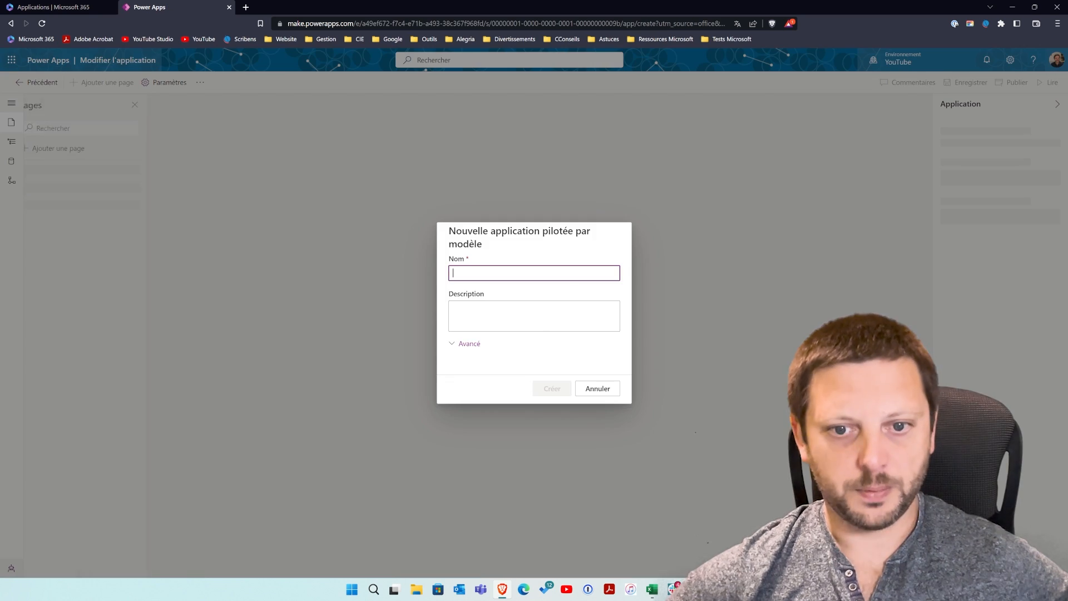
type("T")
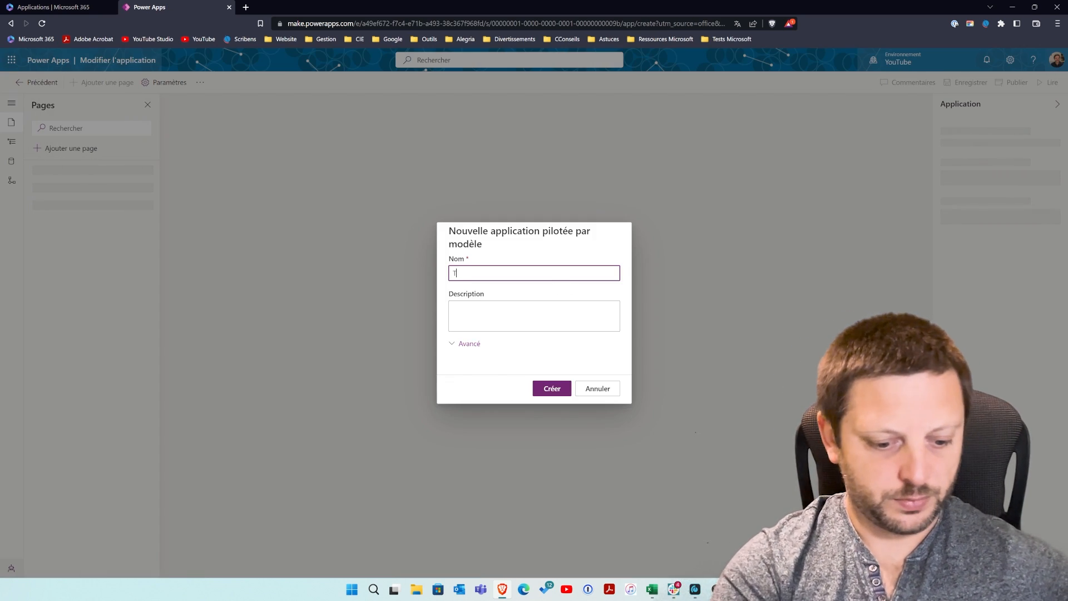
type("uto Youtube")
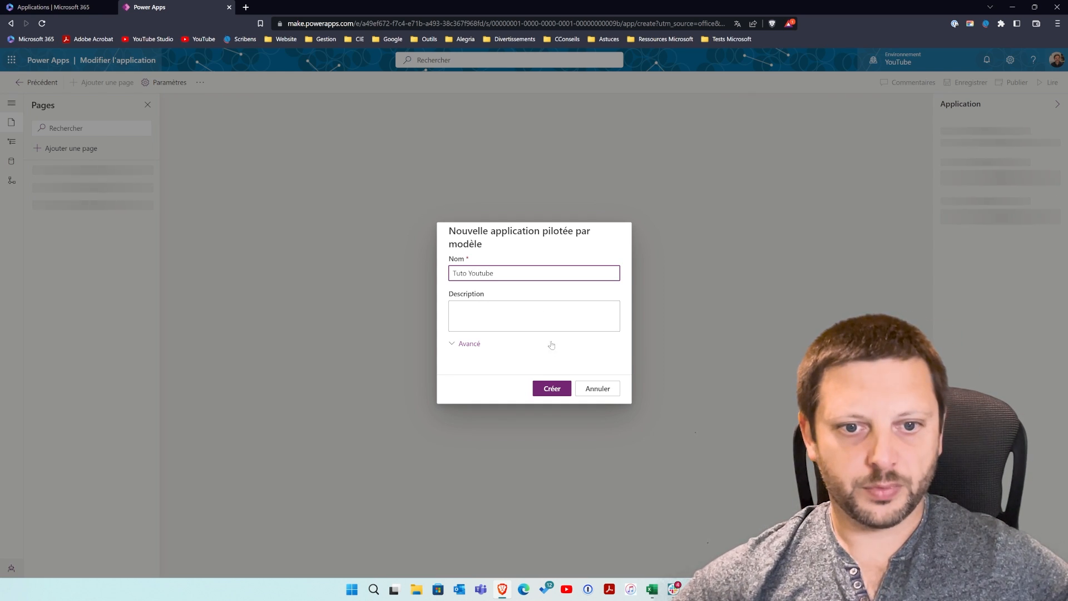
left_click(555, 389)
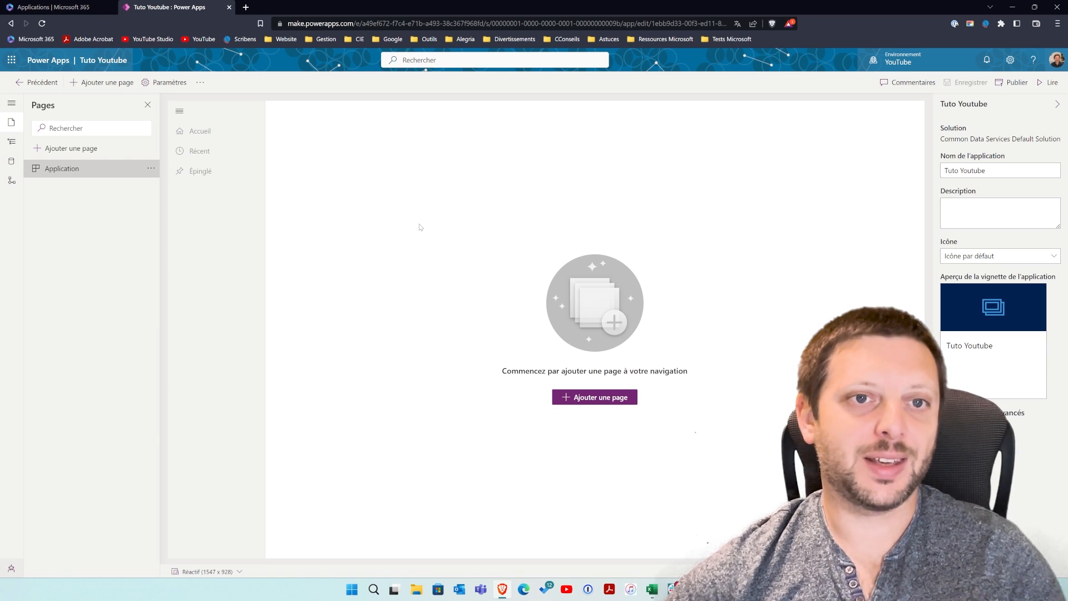
Add a Dataverse table page based on the existing "Tuto Youtube" table, shown in the navigation.
left_click(601, 398)
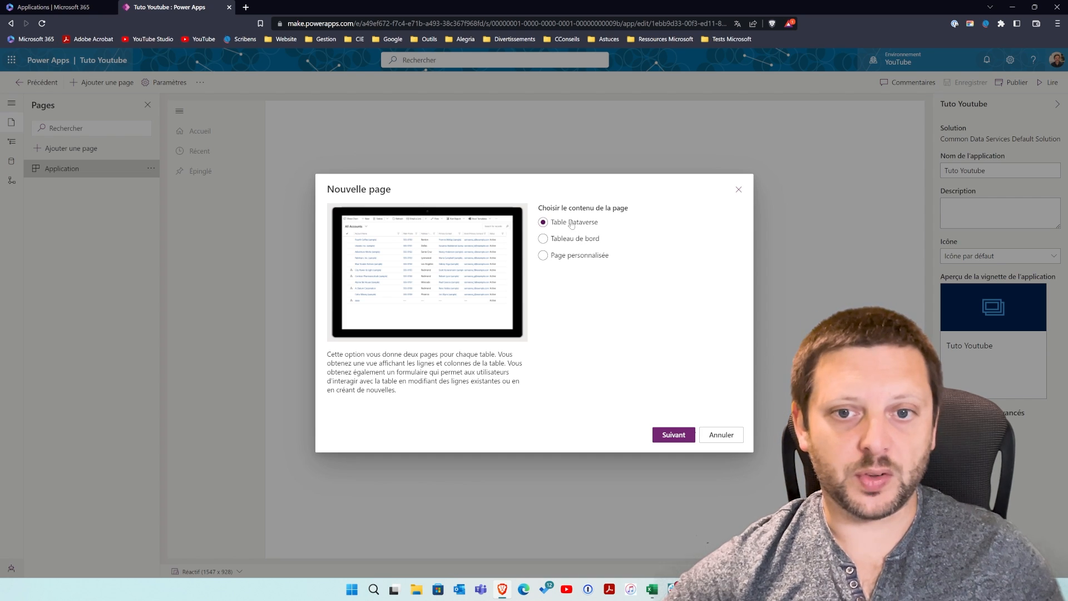
left_click(682, 435)
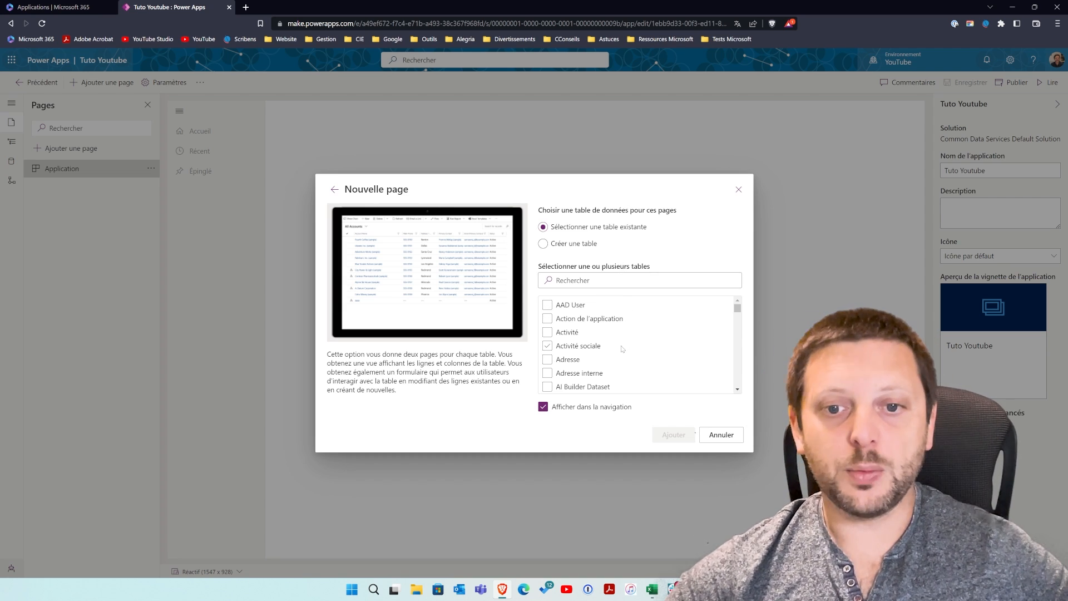
scroll(622, 349, "down", 2)
scroll(615, 311, "up", 2)
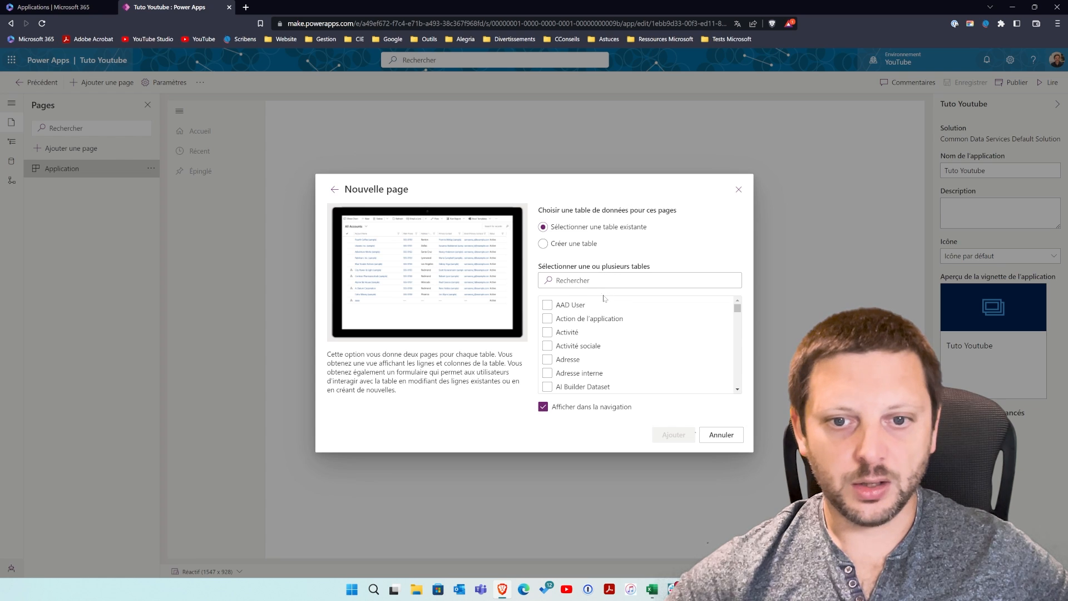
left_click(614, 280)
type("youtube")
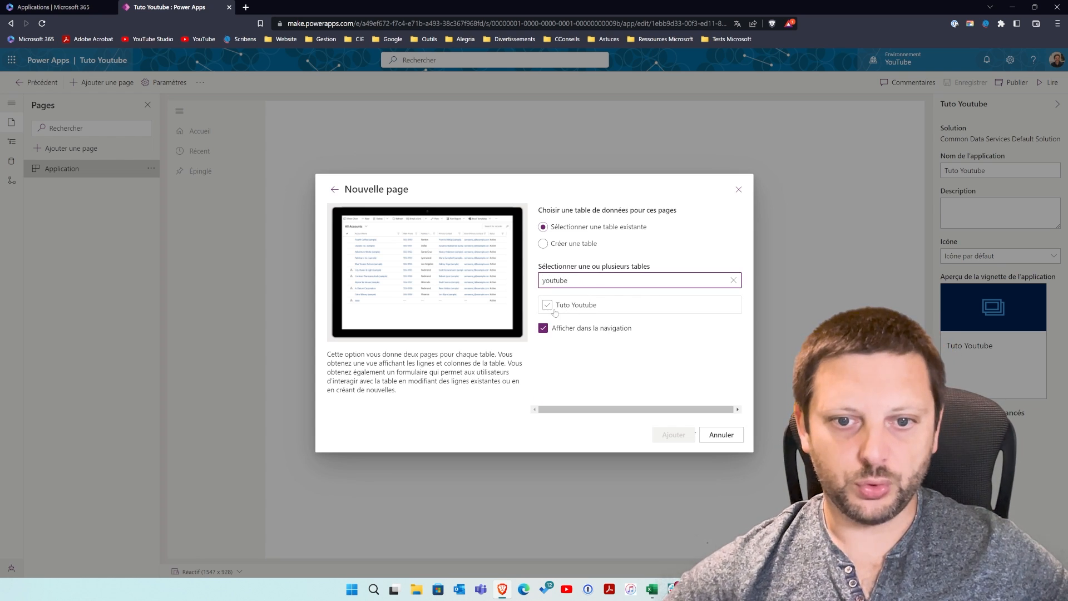
left_click(547, 305)
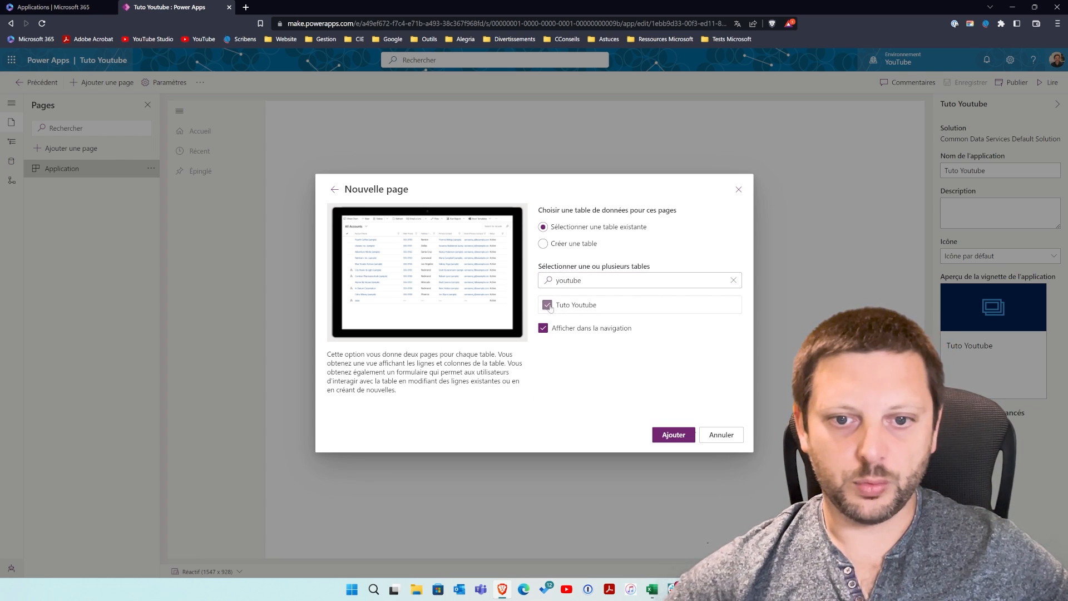
left_click(672, 435)
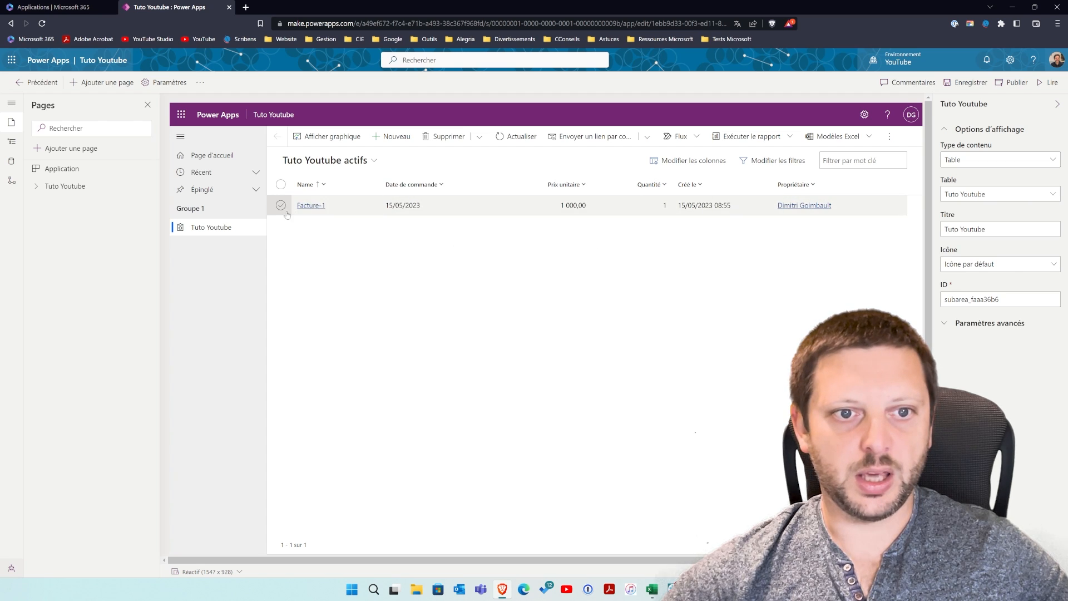
left_click(355, 162)
left_click(384, 326)
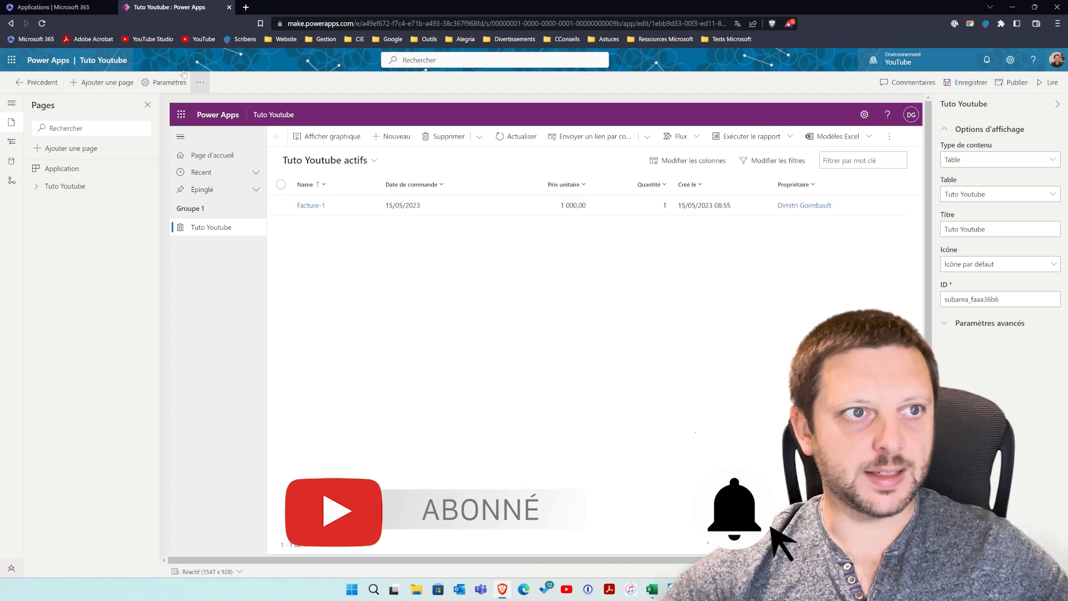
Open Power Apps from the Microsoft 365 applications and examine the columns and data of the Tuto Youtube Dataverse table.
left_click(83, 8)
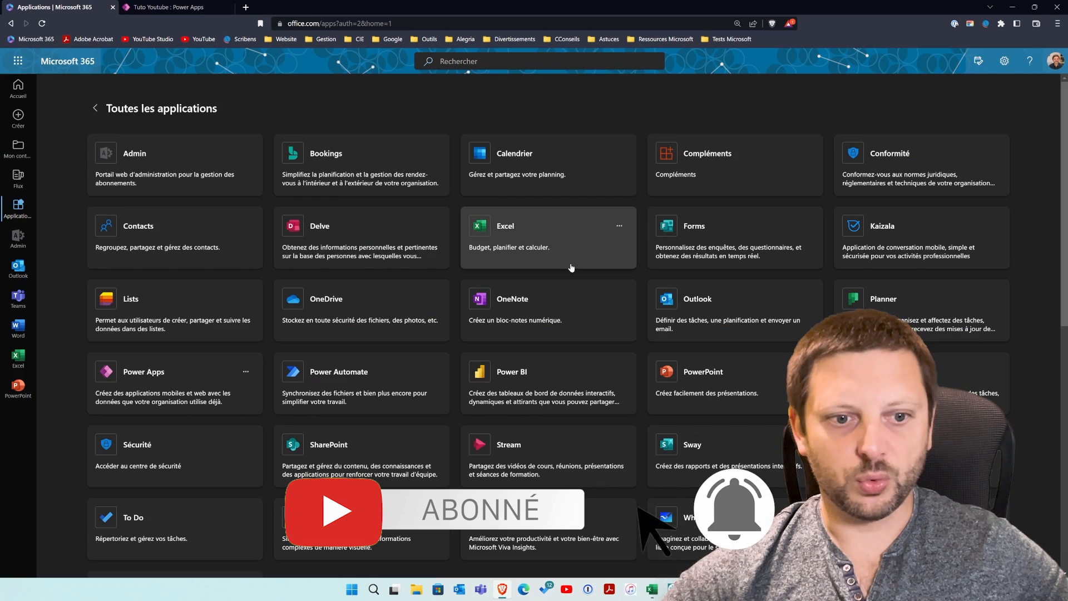
left_click(232, 393)
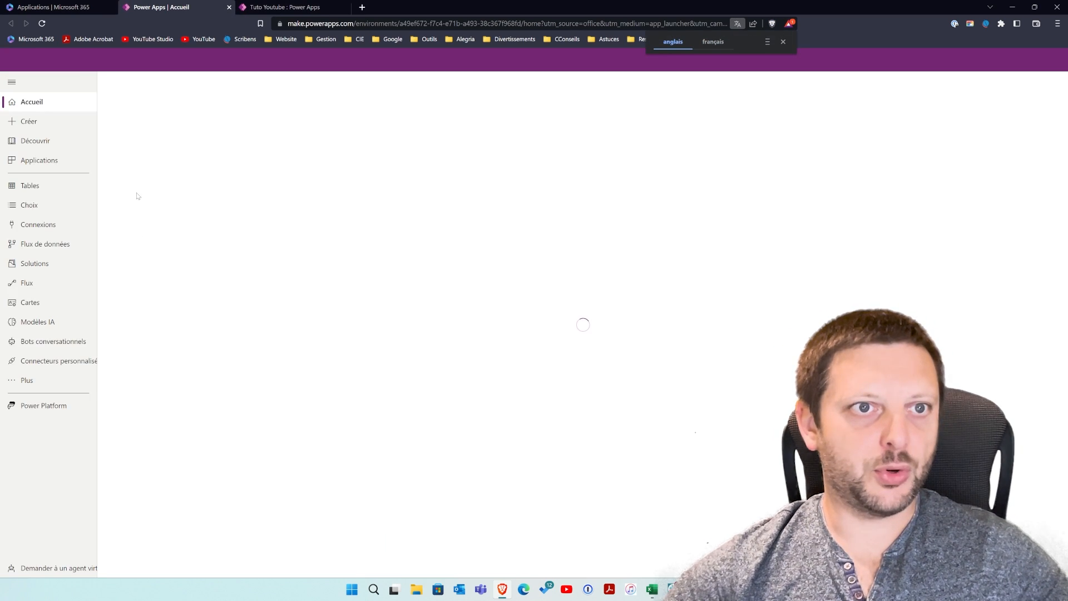
left_click(32, 187)
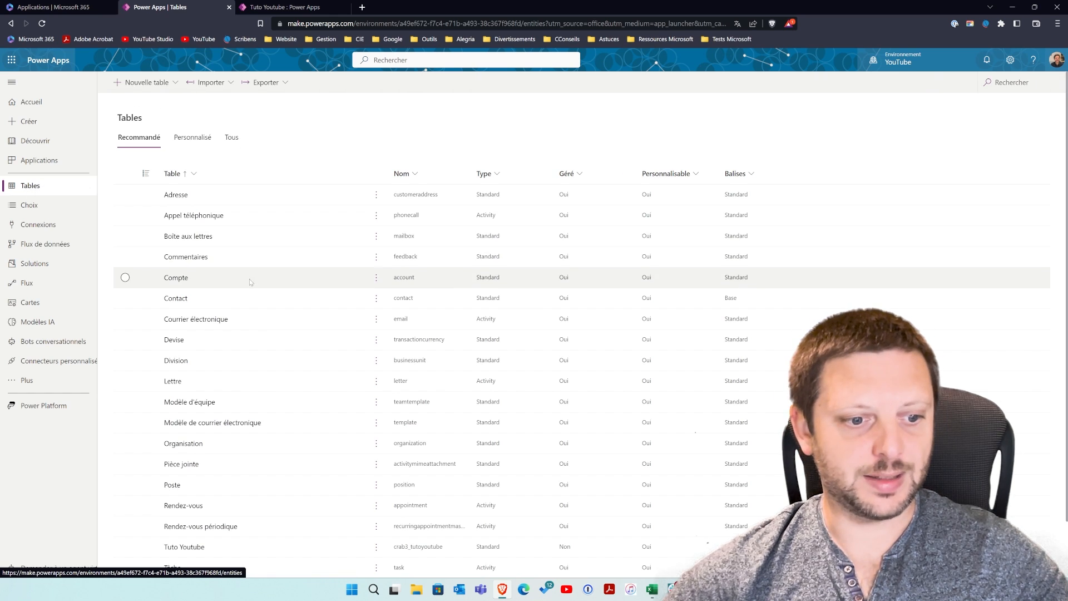
scroll(251, 334, "down", 1)
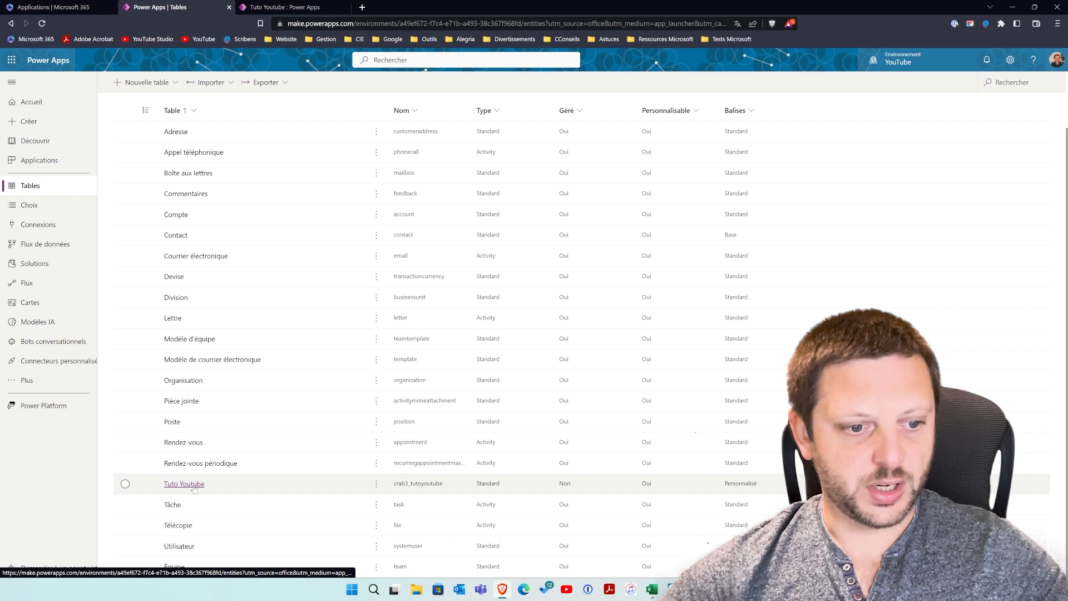
left_click(190, 484)
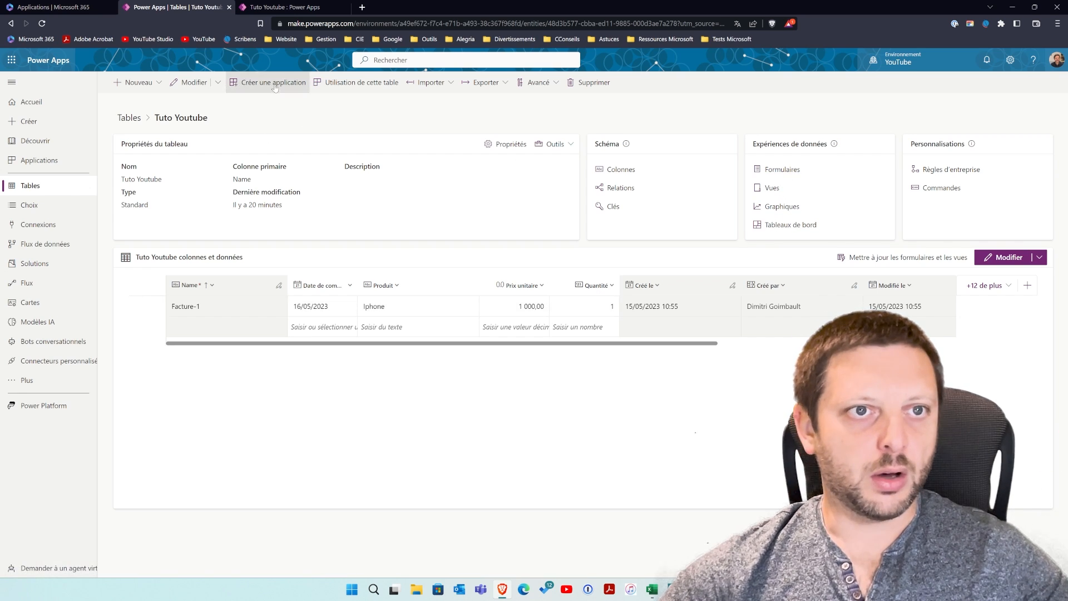
Return to the Tuto Youtube app designer and examine the table's forms and views and the application's properties.
left_click(265, 8)
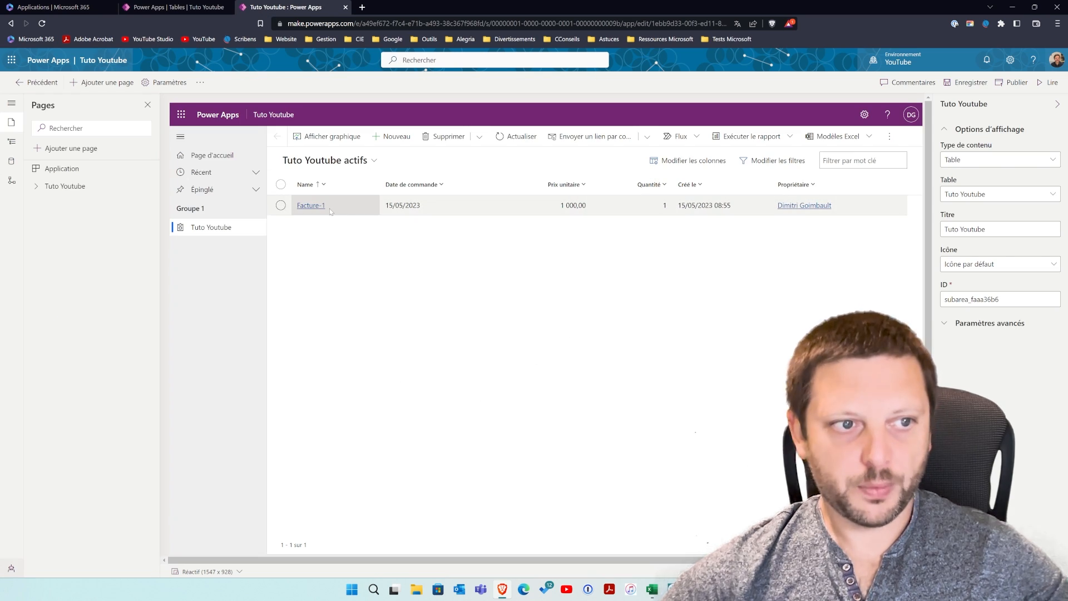
left_click(53, 190)
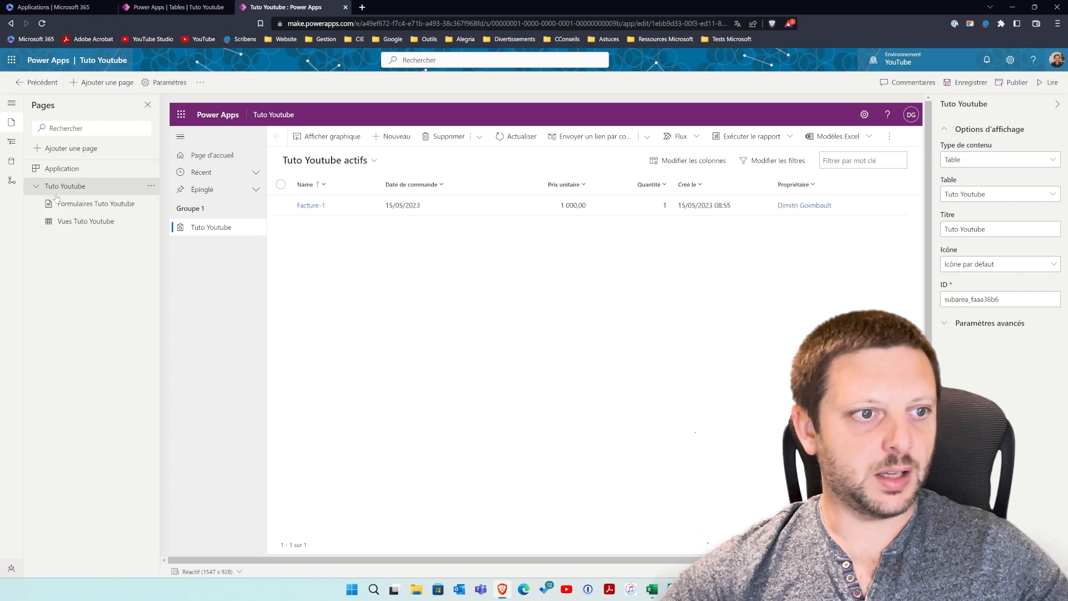
left_click(85, 208)
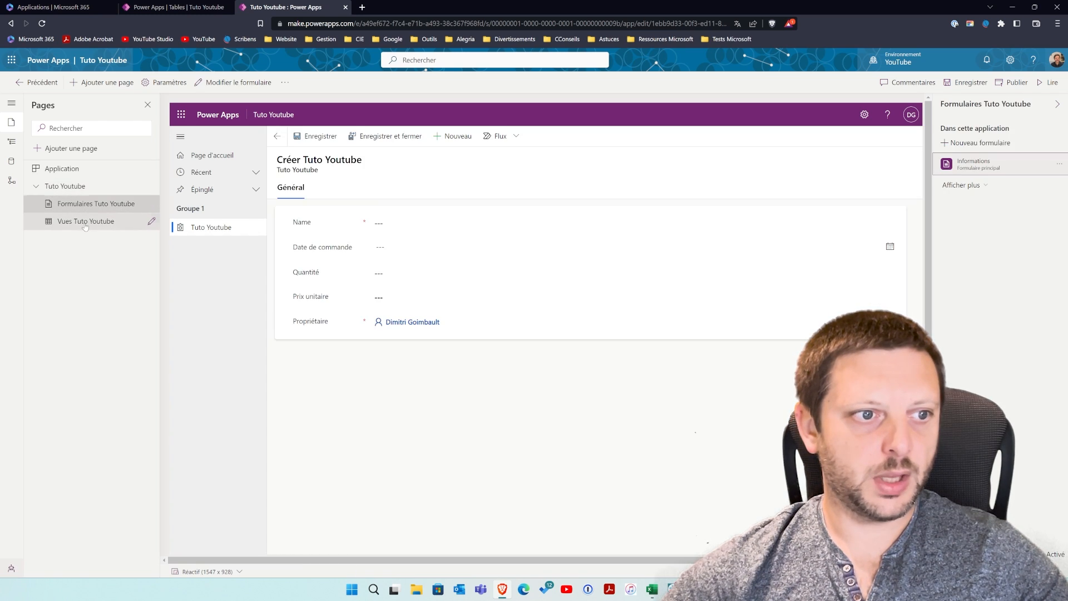
left_click(86, 221)
left_click(61, 169)
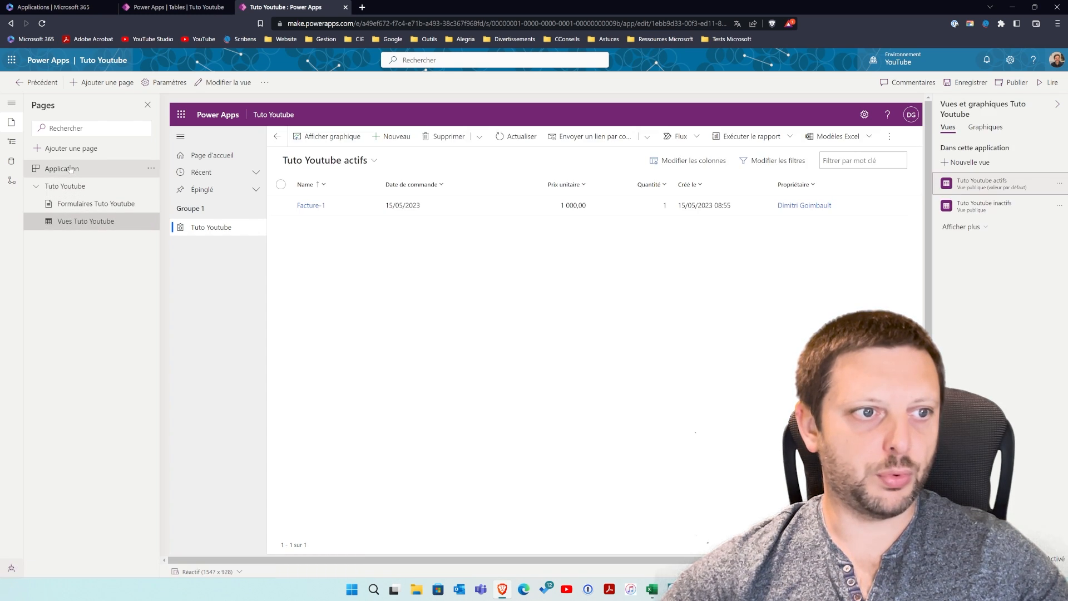
left_click(36, 188)
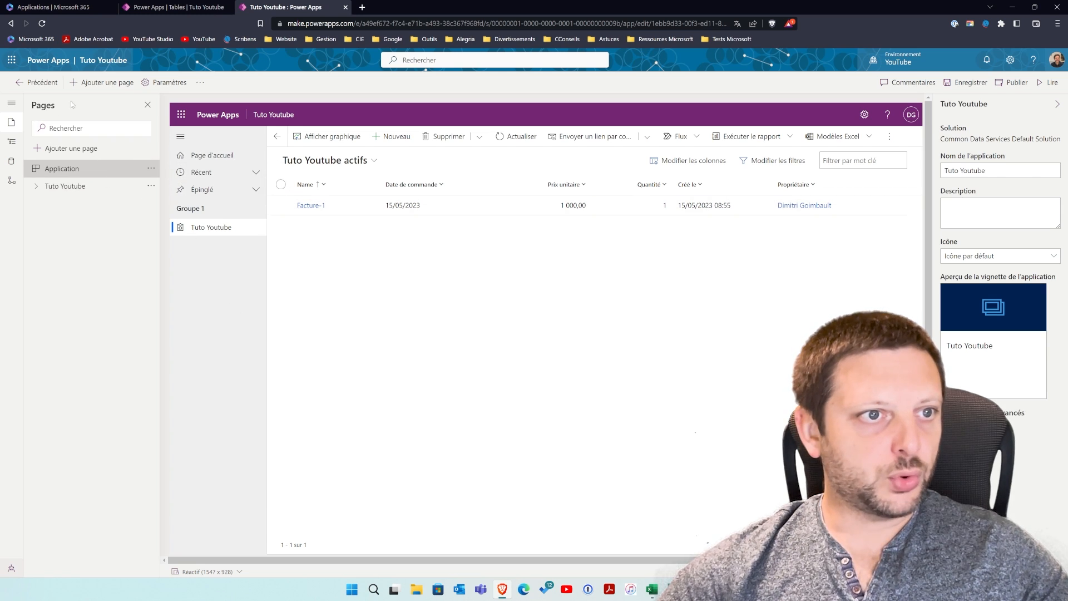
Add dashboard pages for "Tableau de bord des aperçus de l'organisation" and "Mon tableau de bord de la Base de connaissances", shown in the navigation.
left_click(93, 83)
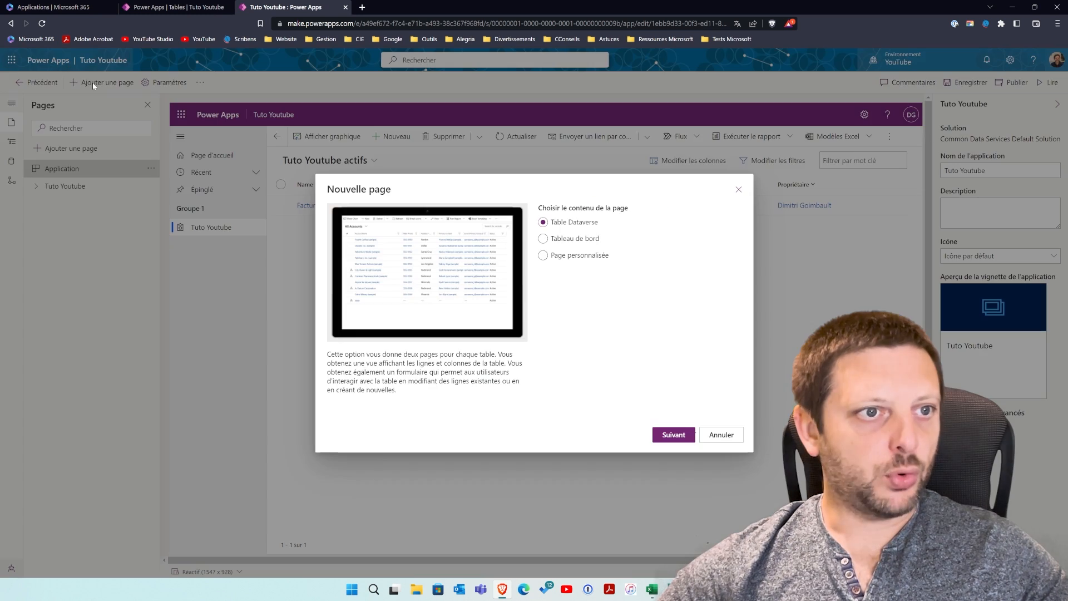
left_click(567, 239)
left_click(674, 434)
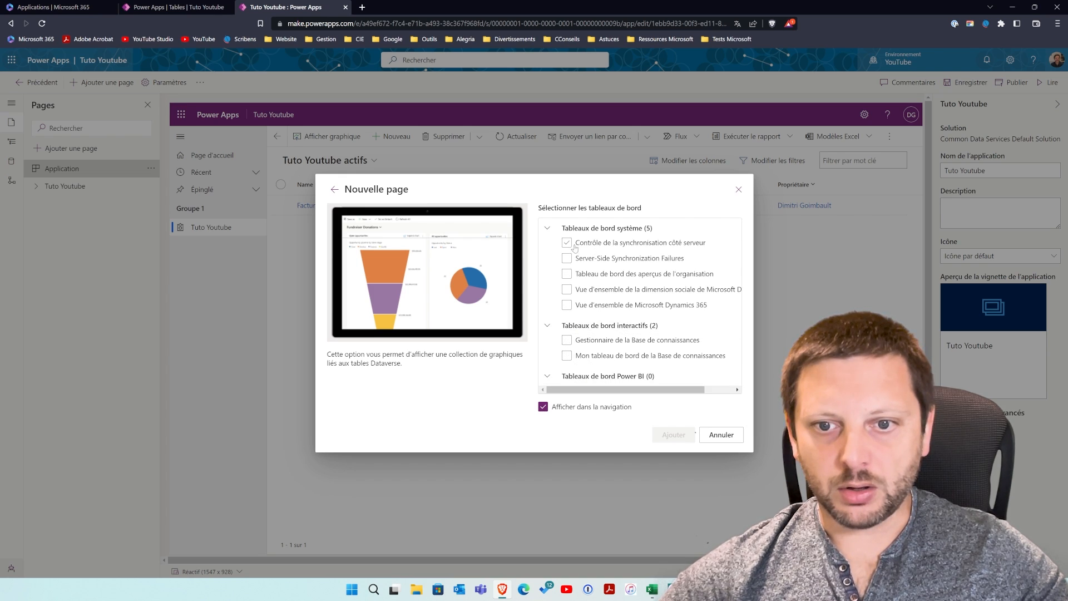
left_click(567, 274)
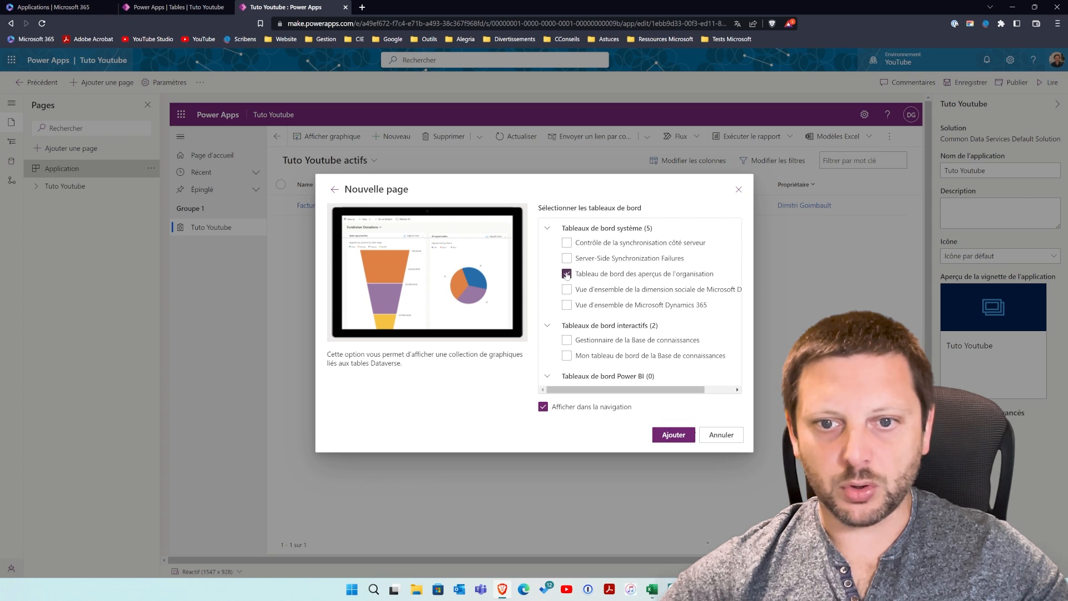
left_click(566, 356)
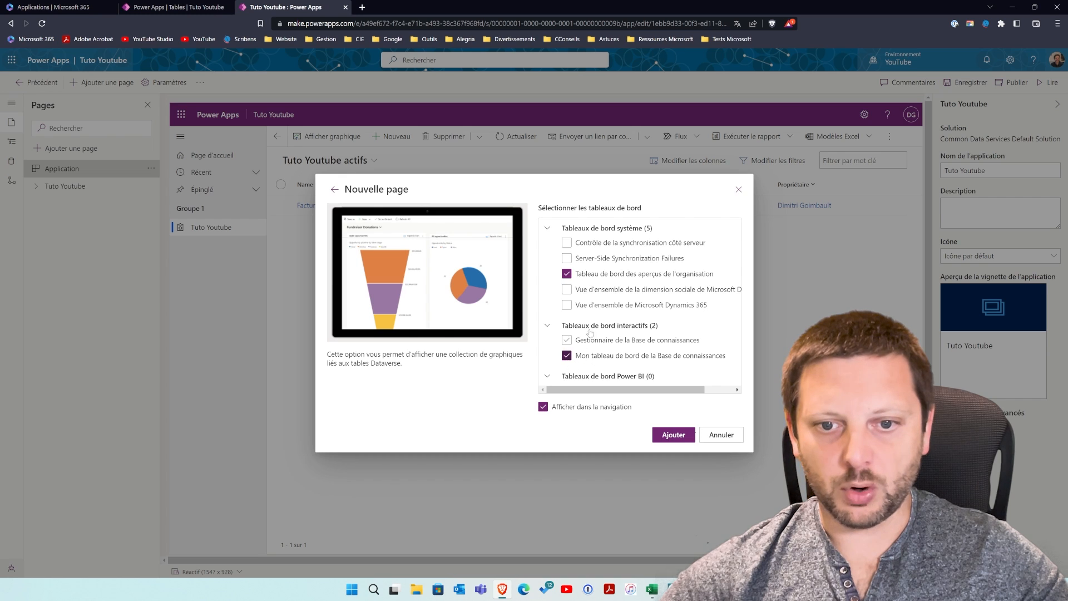
left_click(675, 435)
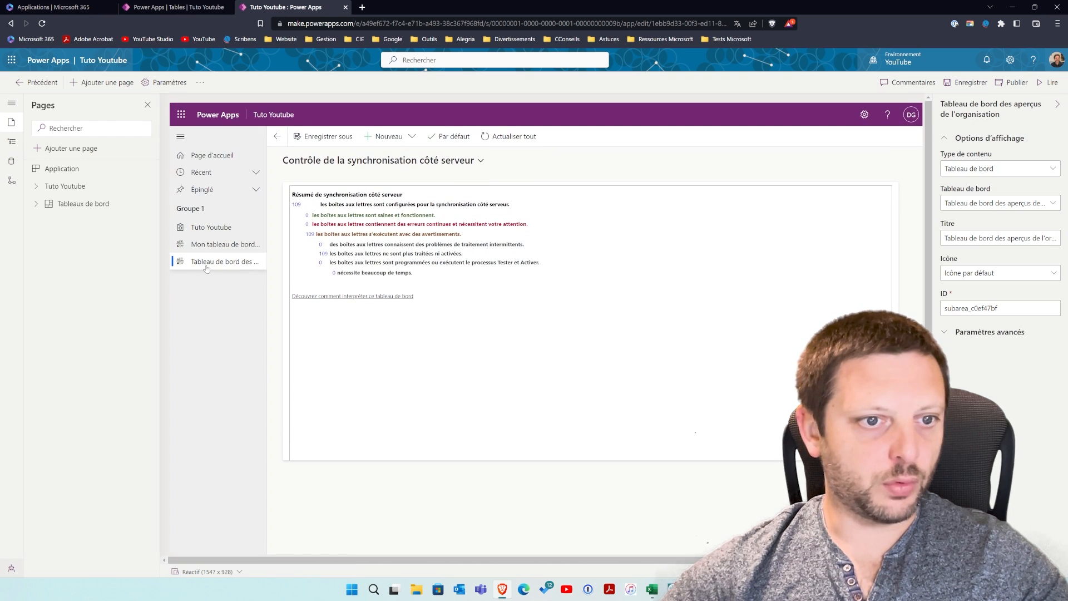
Examine the knowledge base dashboard, the dashboard entries in the page list and the Tuto Youtube form.
left_click(217, 245)
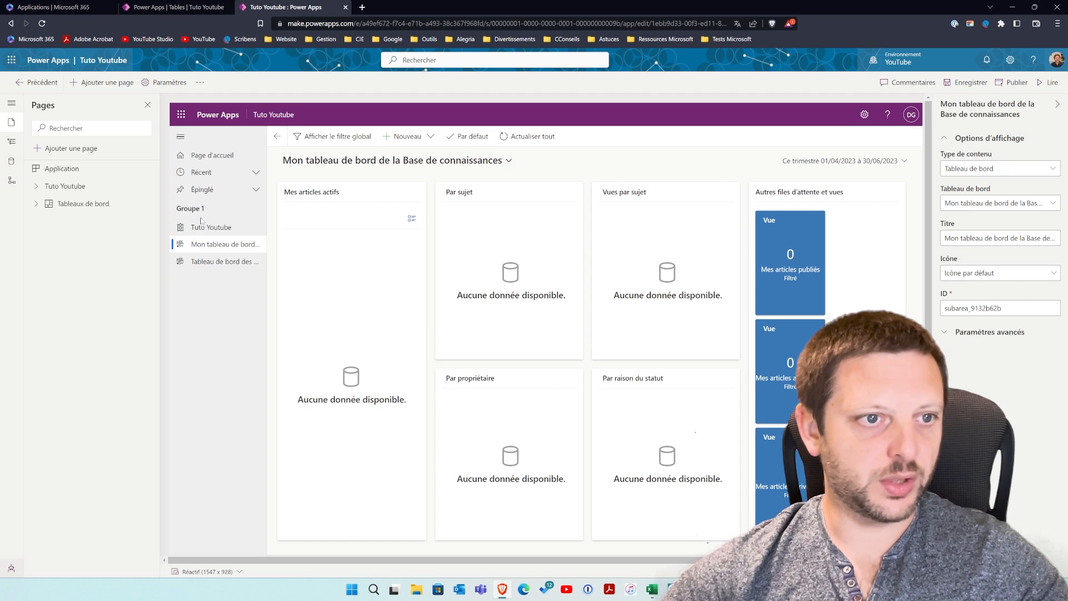
left_click(72, 204)
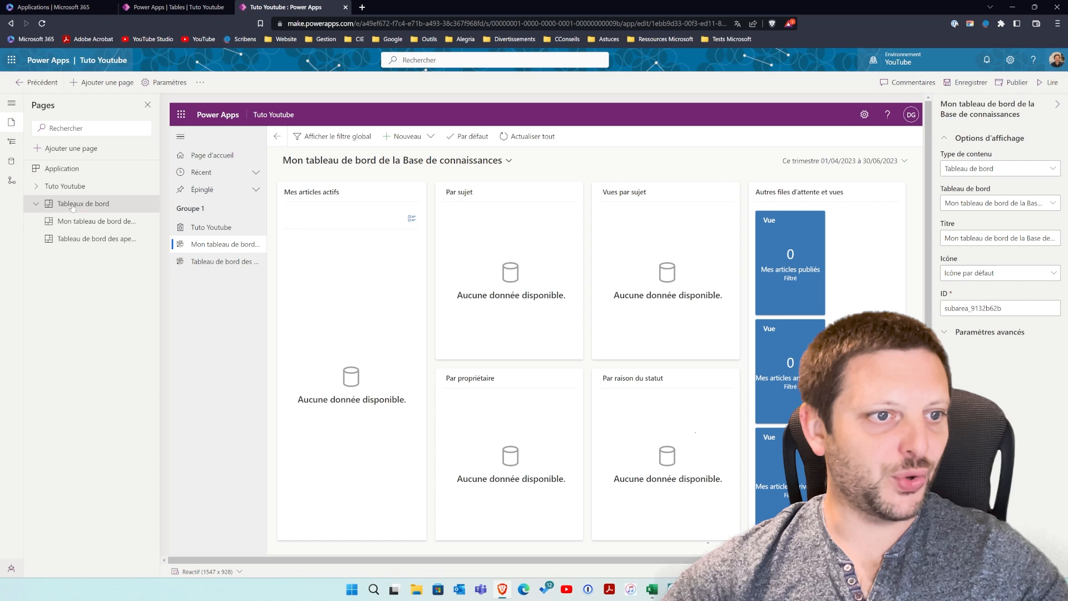
left_click(77, 222)
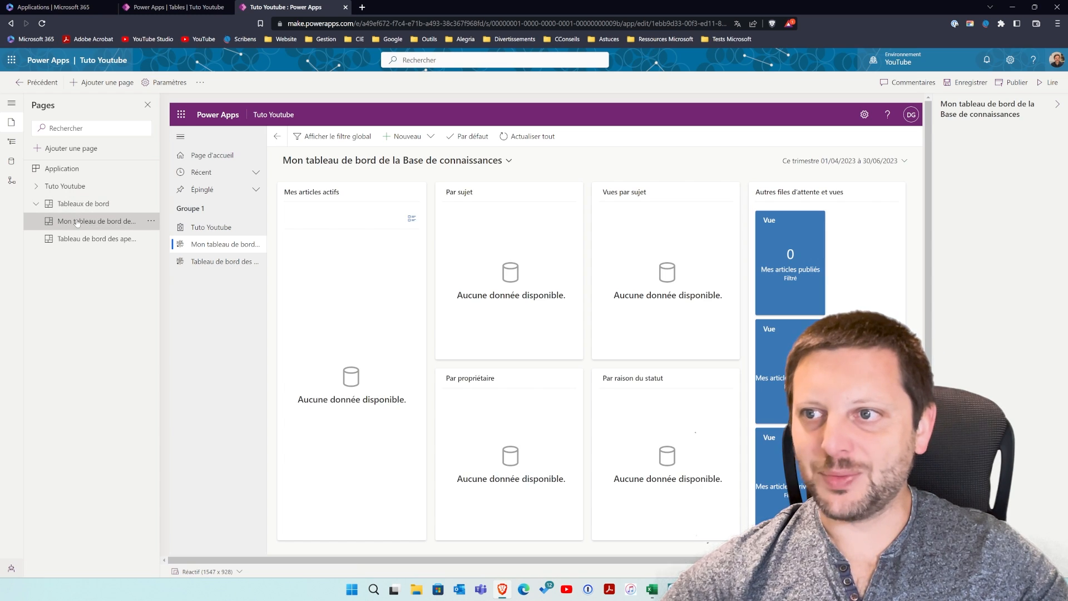
left_click(152, 222)
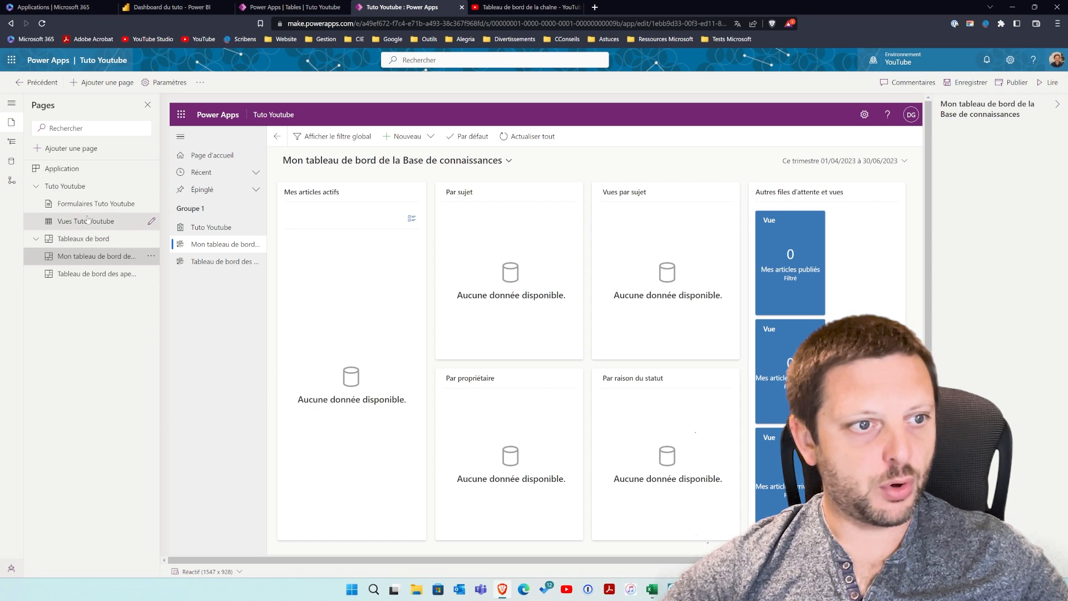
left_click(72, 203)
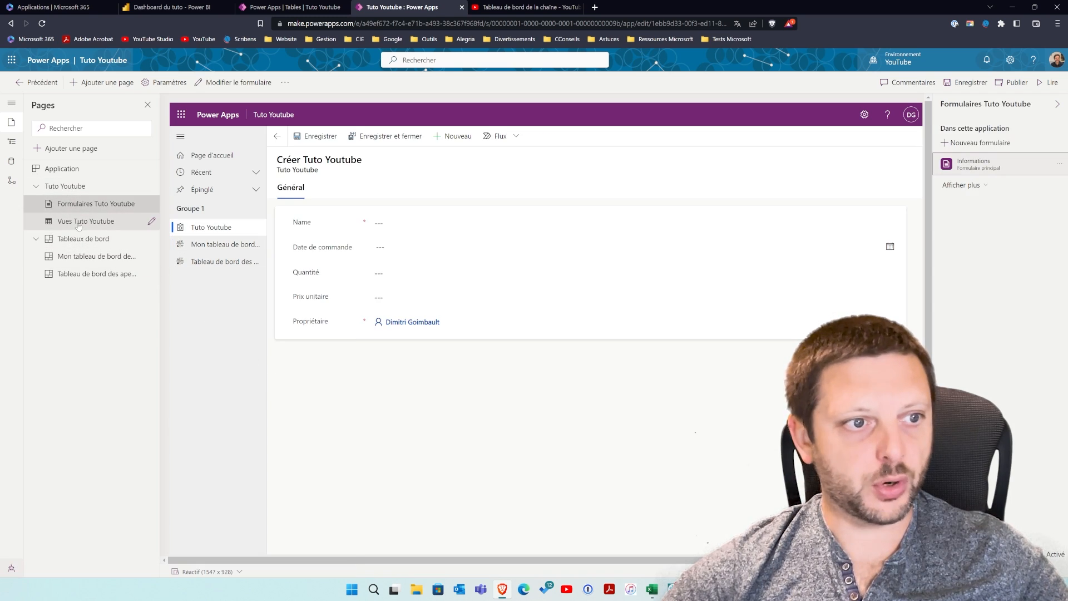
Show the app's navigation structure and examine the entries and available options of Groupe 1.
left_click(13, 143)
left_click(36, 187)
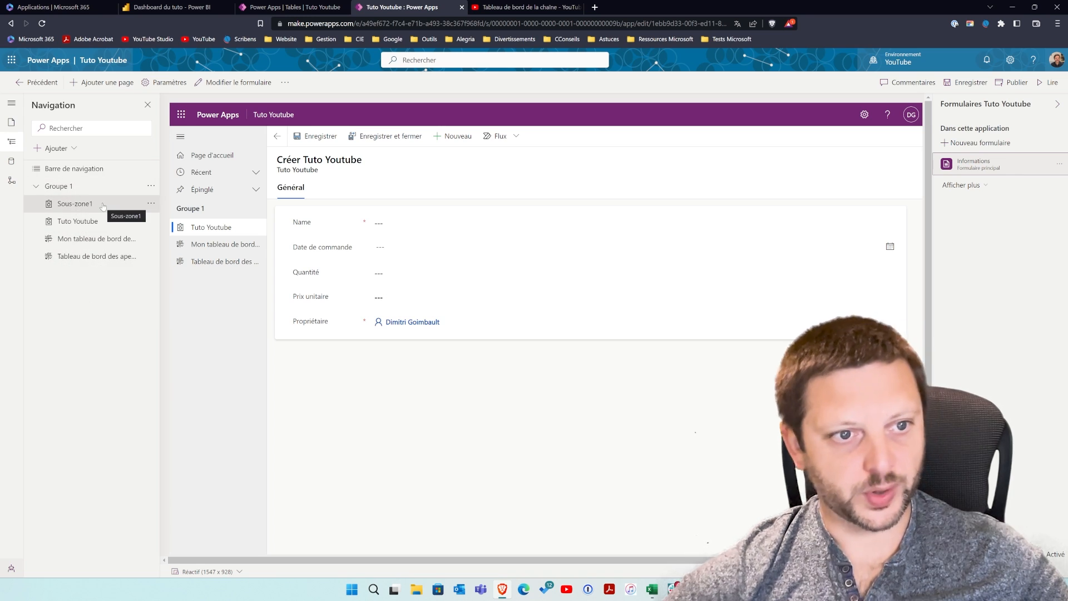
left_click(151, 187)
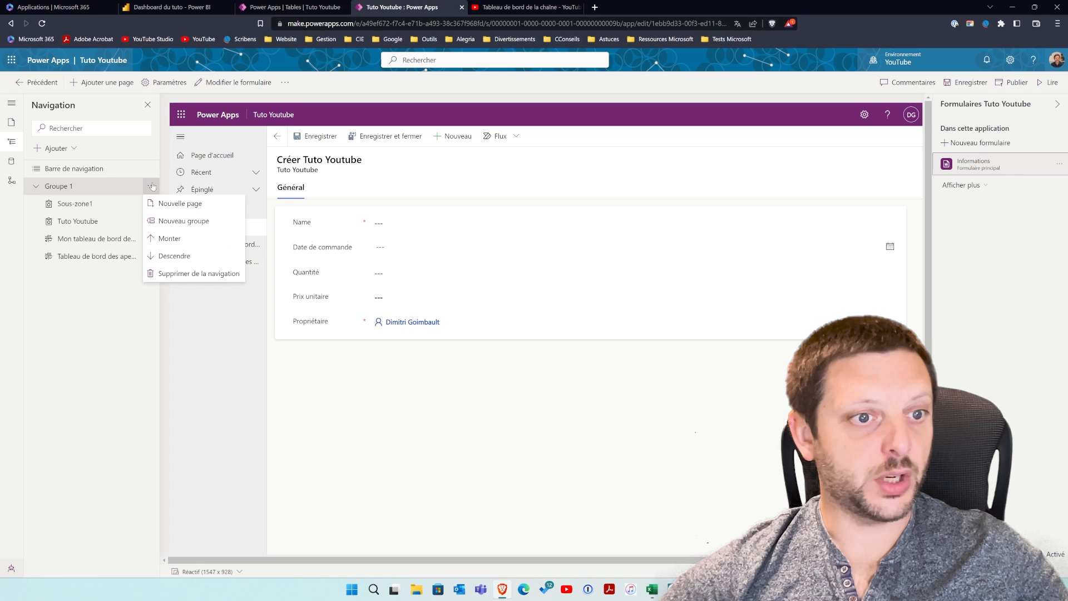
left_click(78, 311)
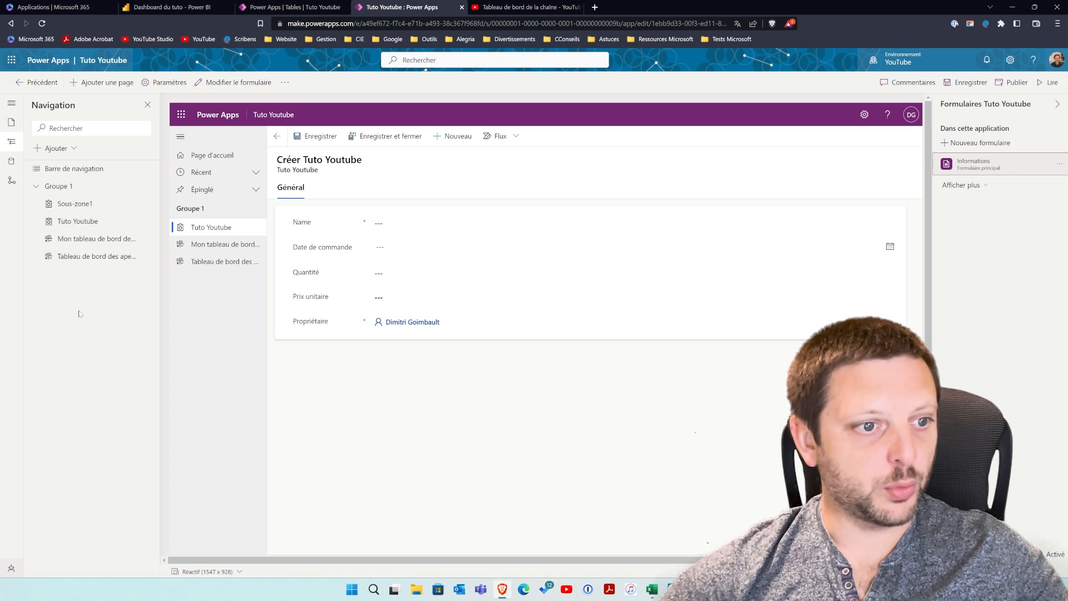
right_click(79, 310)
left_click(75, 297)
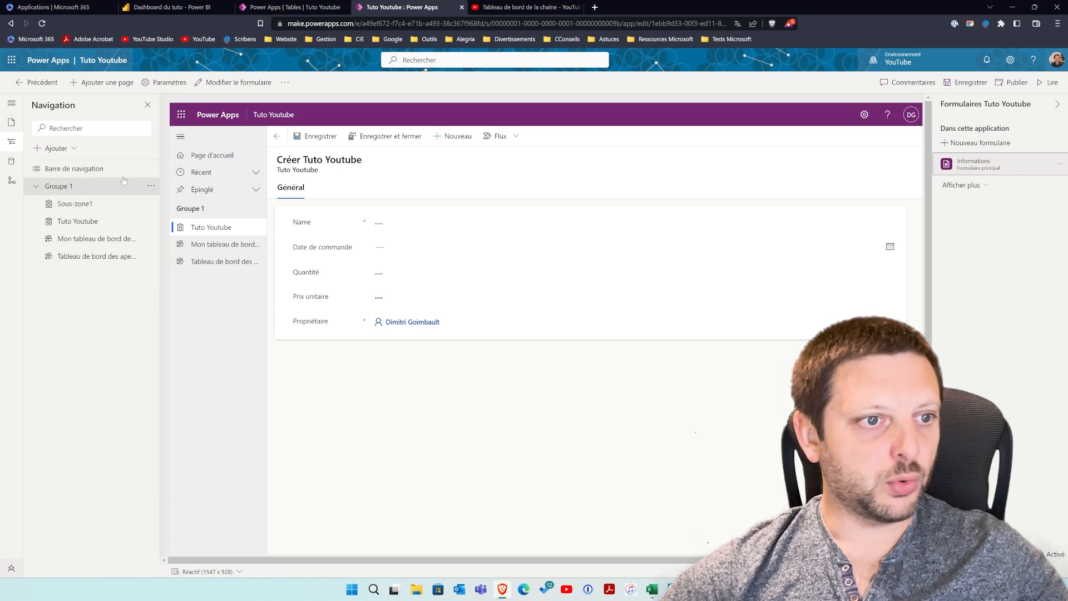
Add a new navigation group and title it "Formulaire".
left_click(151, 190)
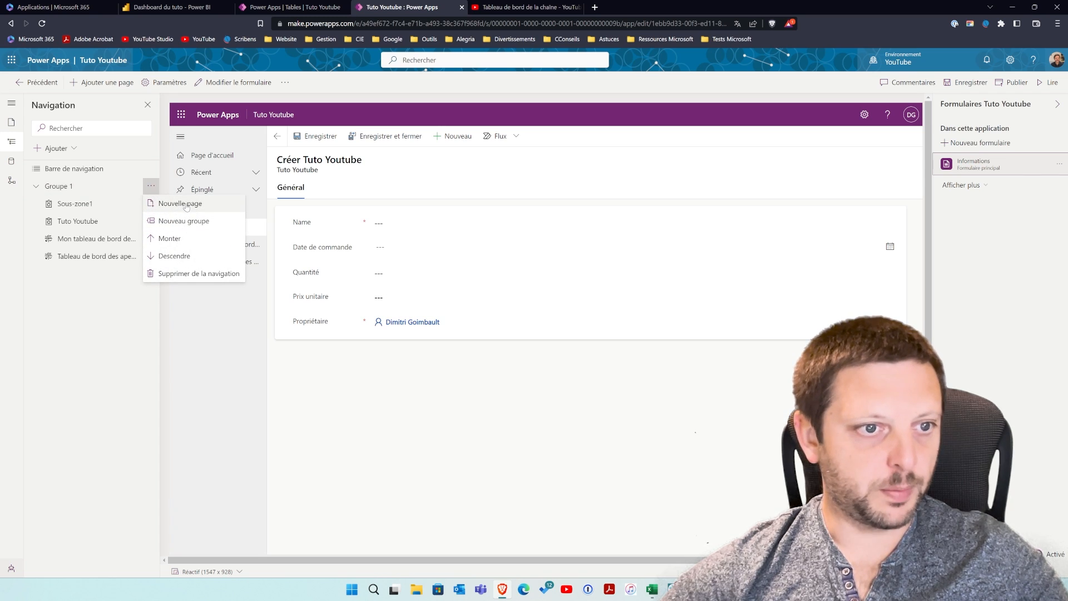
left_click(184, 221)
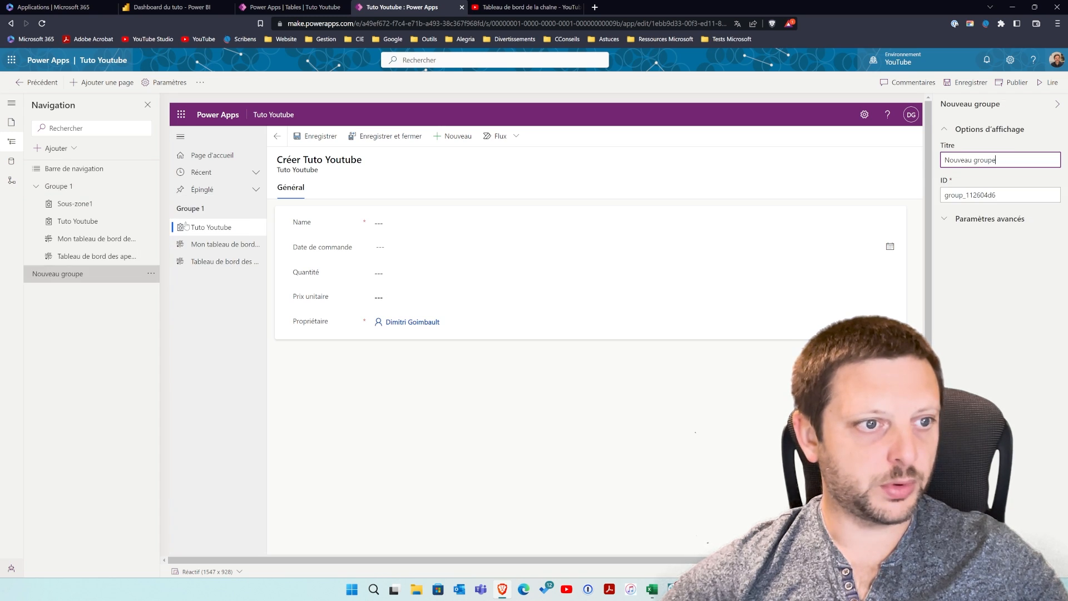
left_click(151, 273)
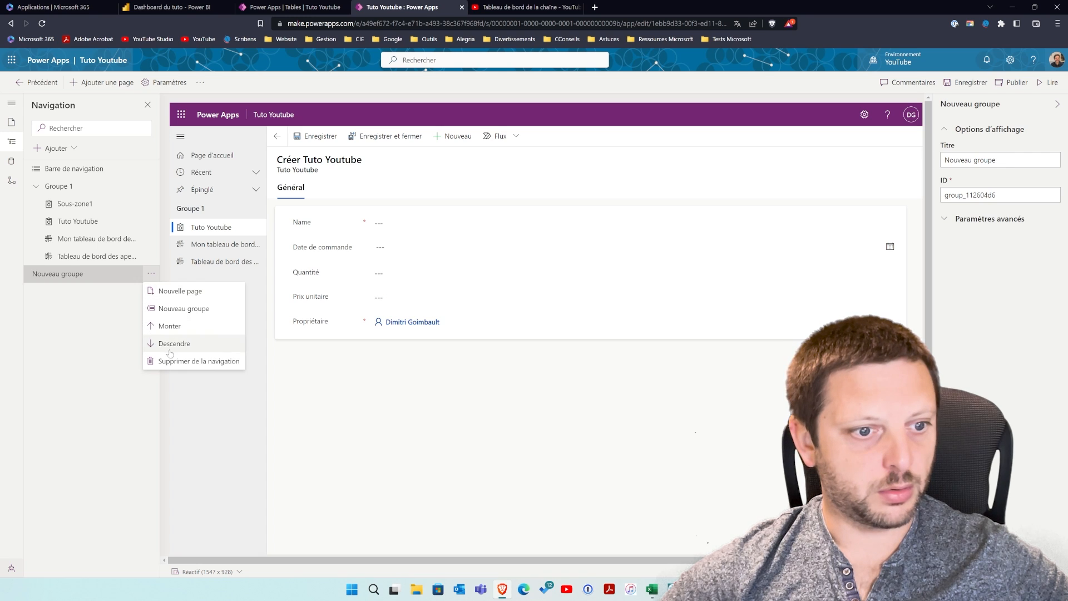
left_click_drag(999, 160, 907, 170)
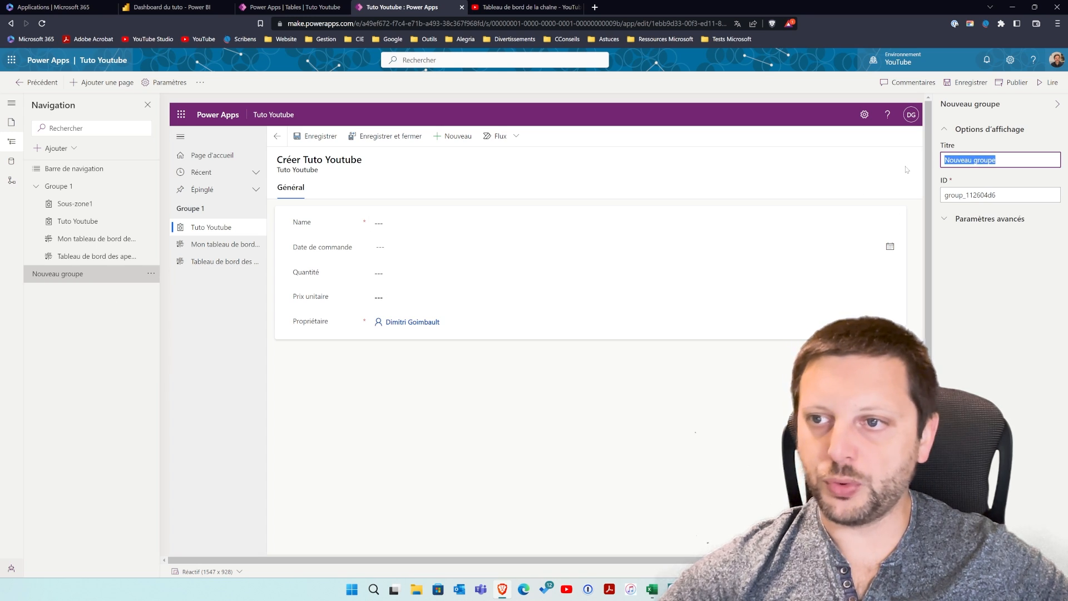
type("Formulaire")
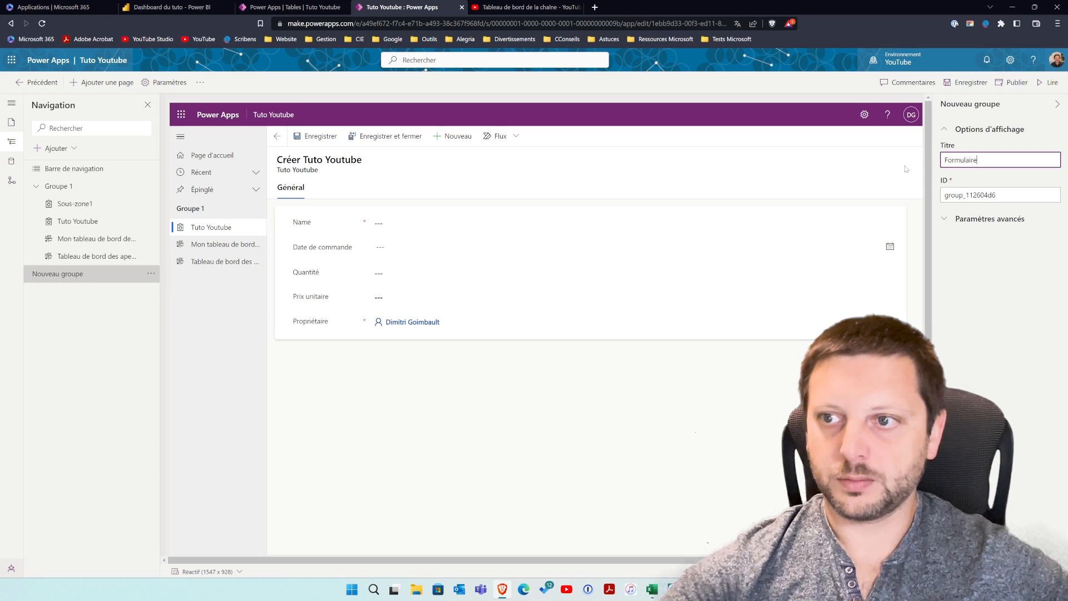
left_click(964, 267)
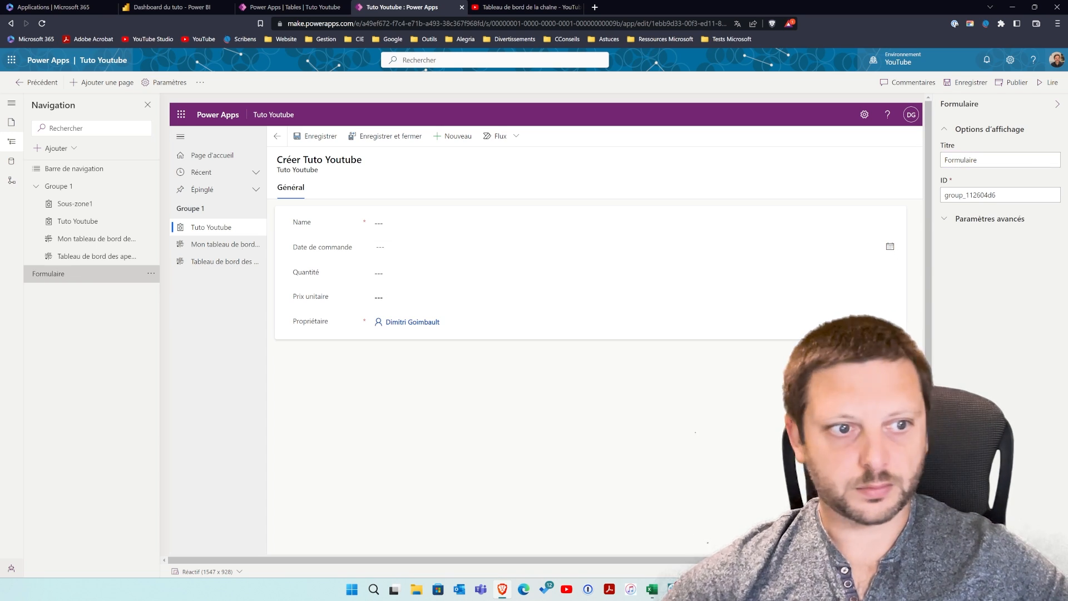
Move the Tuto Youtube page down the navigation, past both dashboards, into the Formulaire group.
double_click(71, 222)
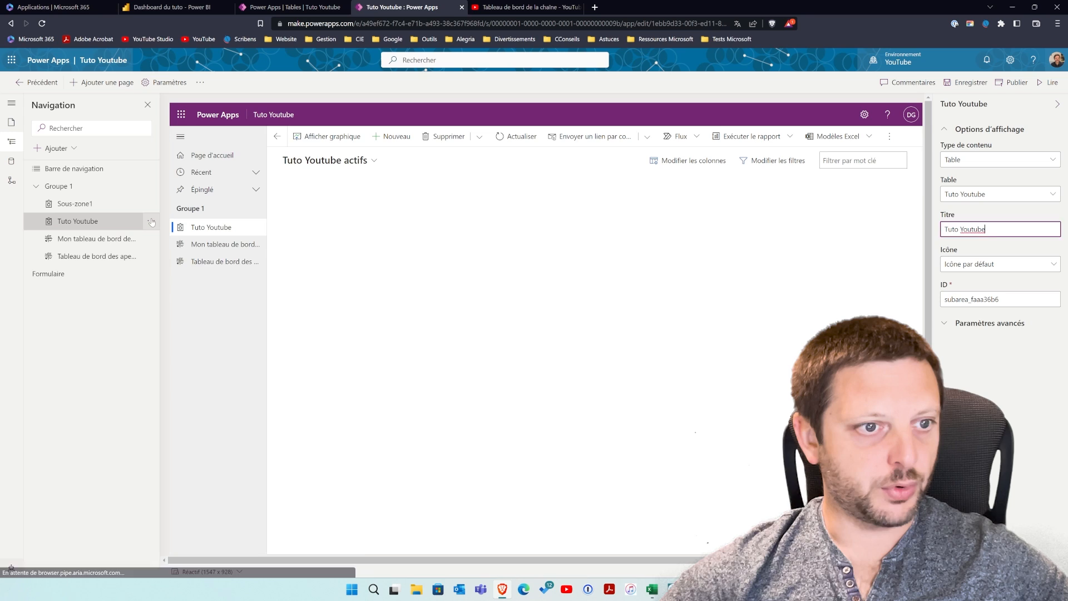
left_click(151, 222)
left_click(170, 256)
left_click(151, 238)
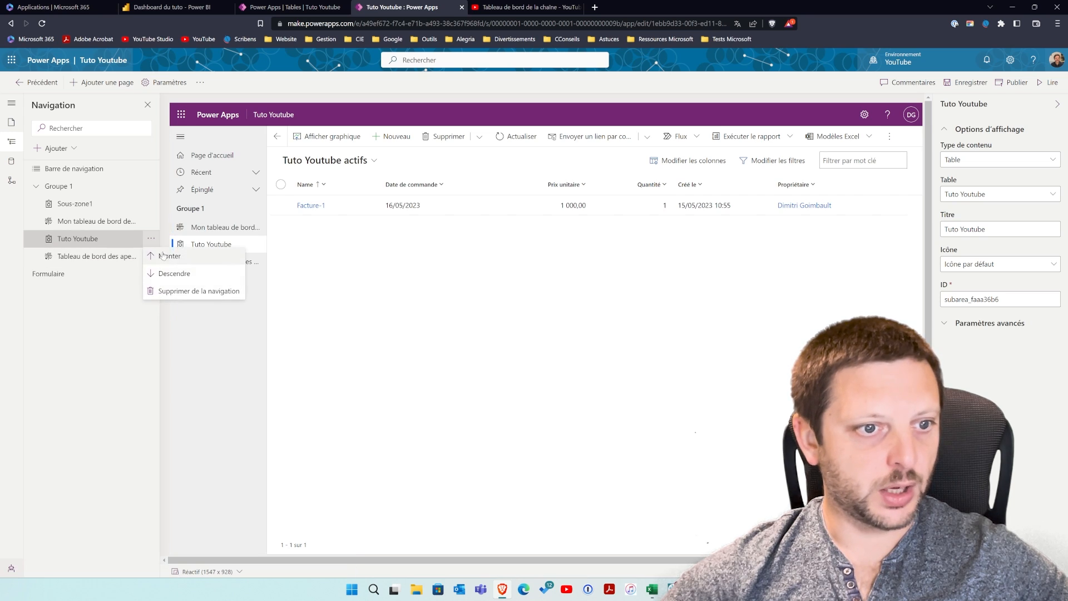
left_click(166, 273)
left_click(152, 256)
left_click(170, 291)
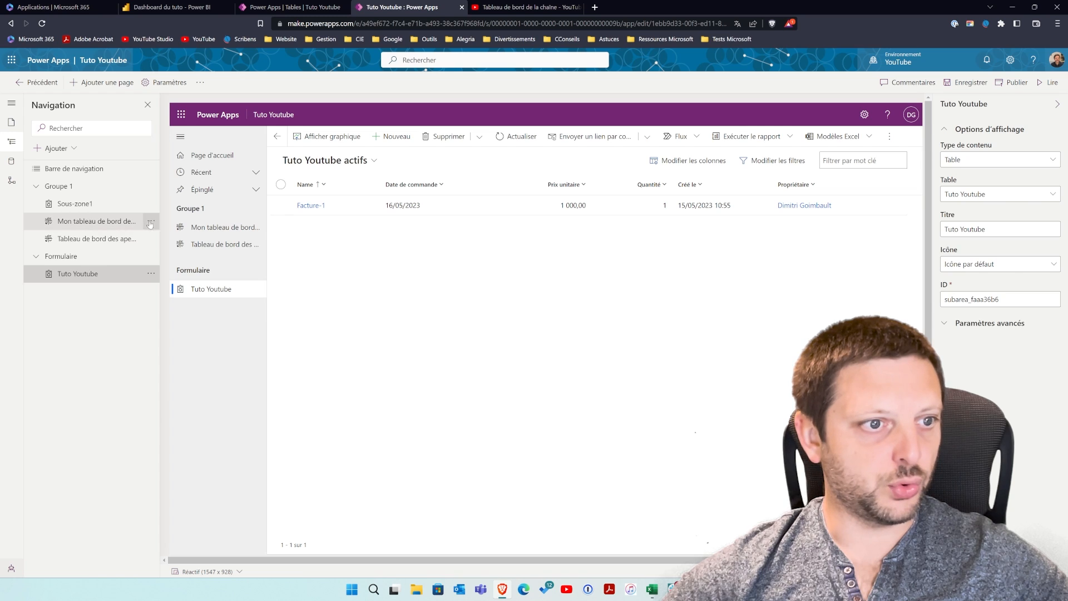
Remove the Sous-zone1 entry of Groupe 1 from the navigation.
left_click(140, 204)
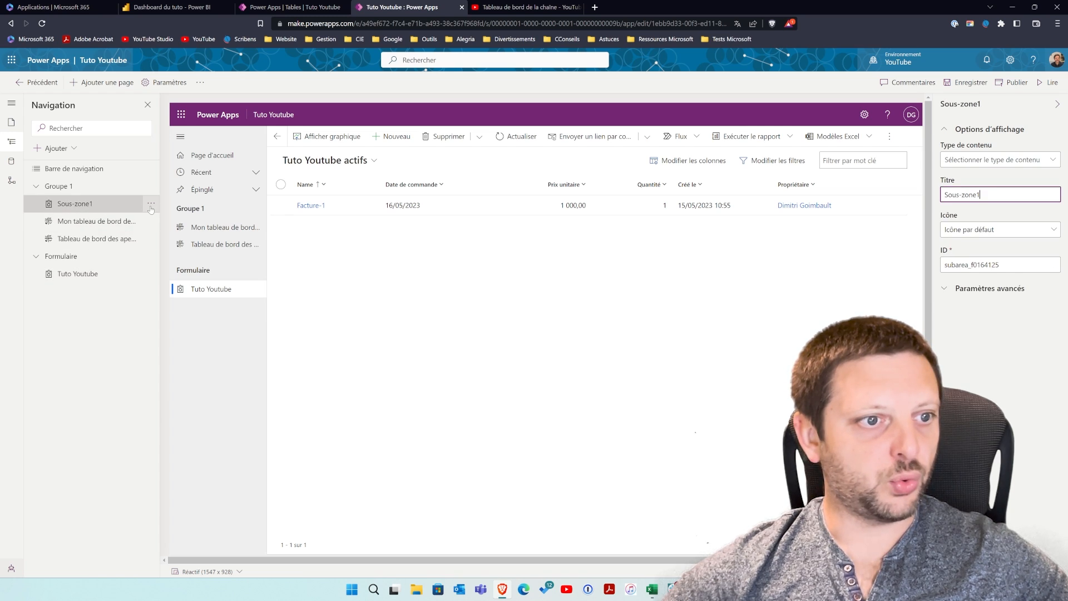
left_click(152, 204)
left_click(173, 255)
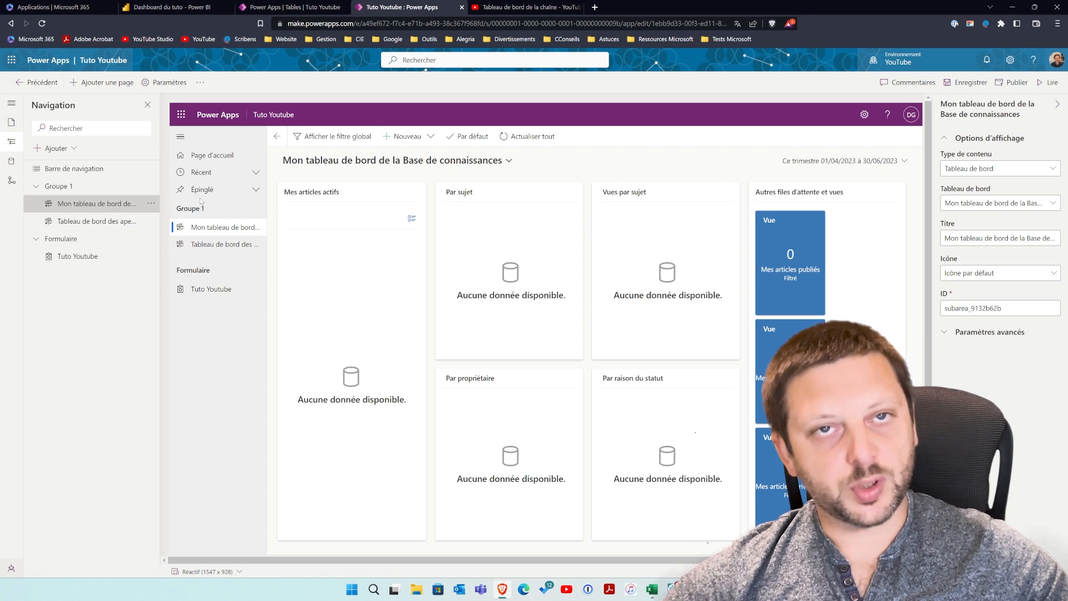
Retitle the navigation group Groupe 1 as "Dashboard".
left_click(75, 188)
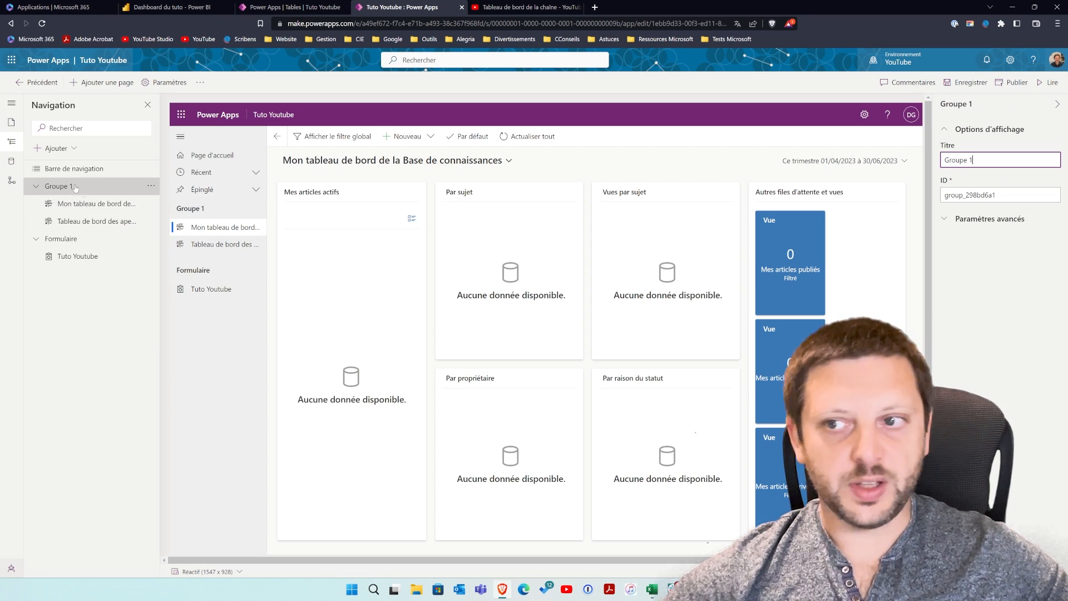
key("ctrl+a")
type("Da")
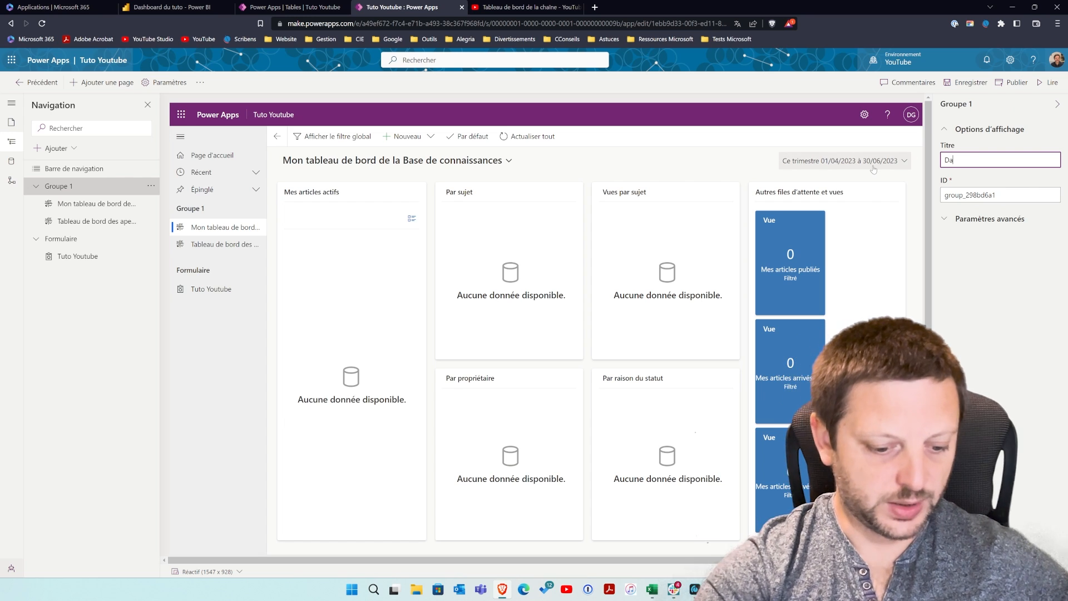
type("shboard")
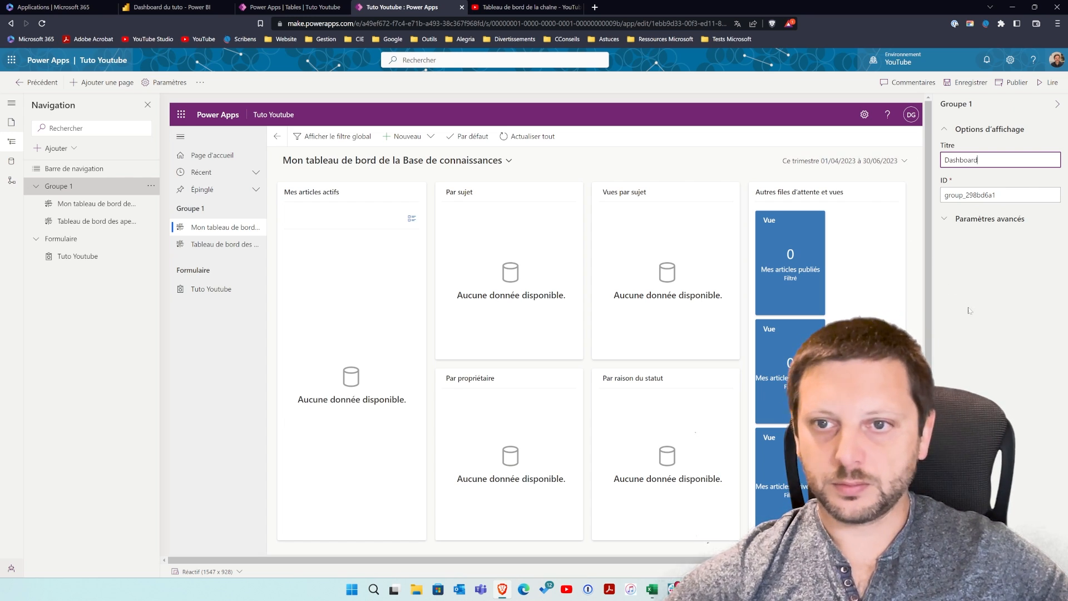
Preview the Tuto Youtube page from the Formulaire group and check its view selector.
left_click(108, 257)
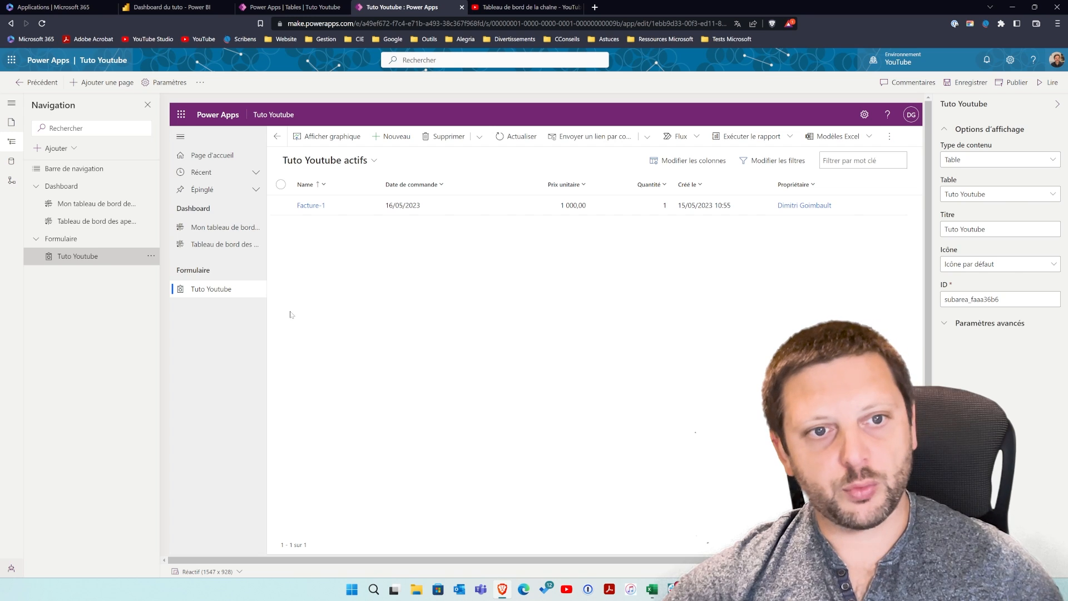
left_click(358, 158)
left_click(393, 330)
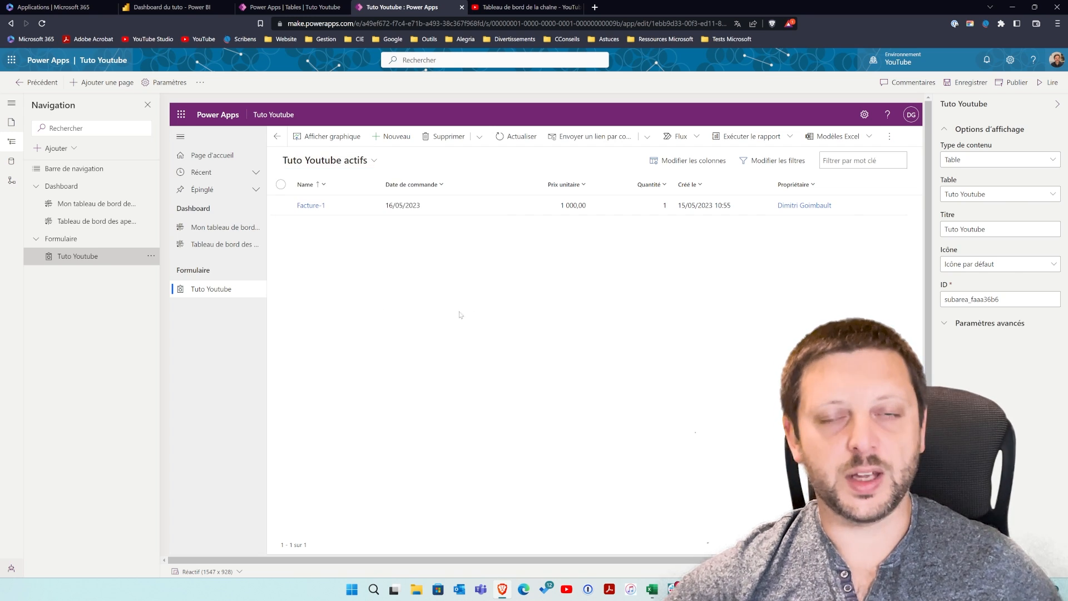
Run the app, saving and publishing the pending changes first.
left_click(1017, 84)
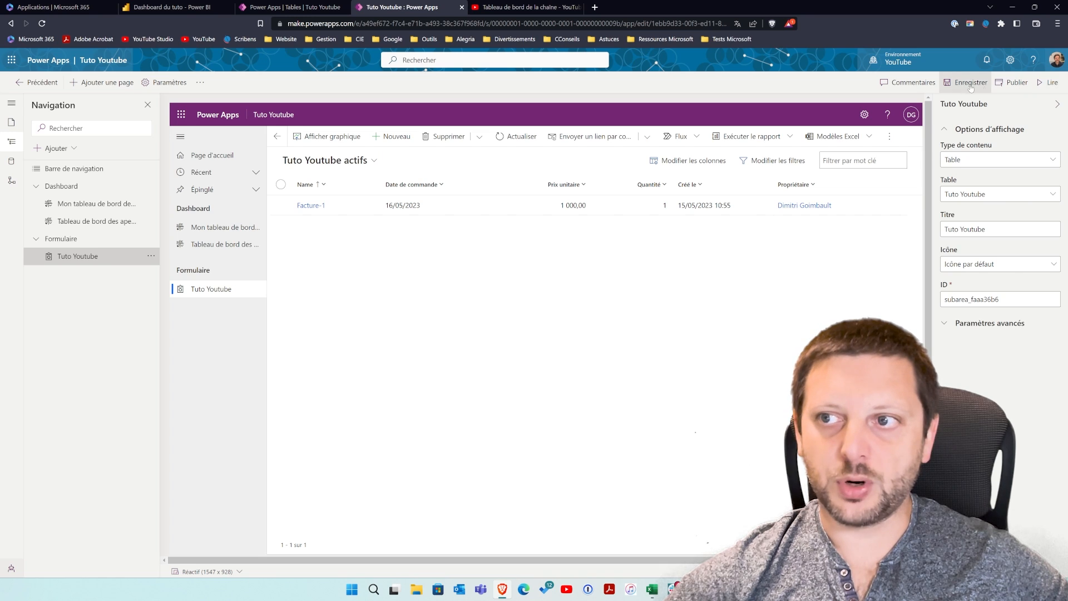
left_click(1052, 83)
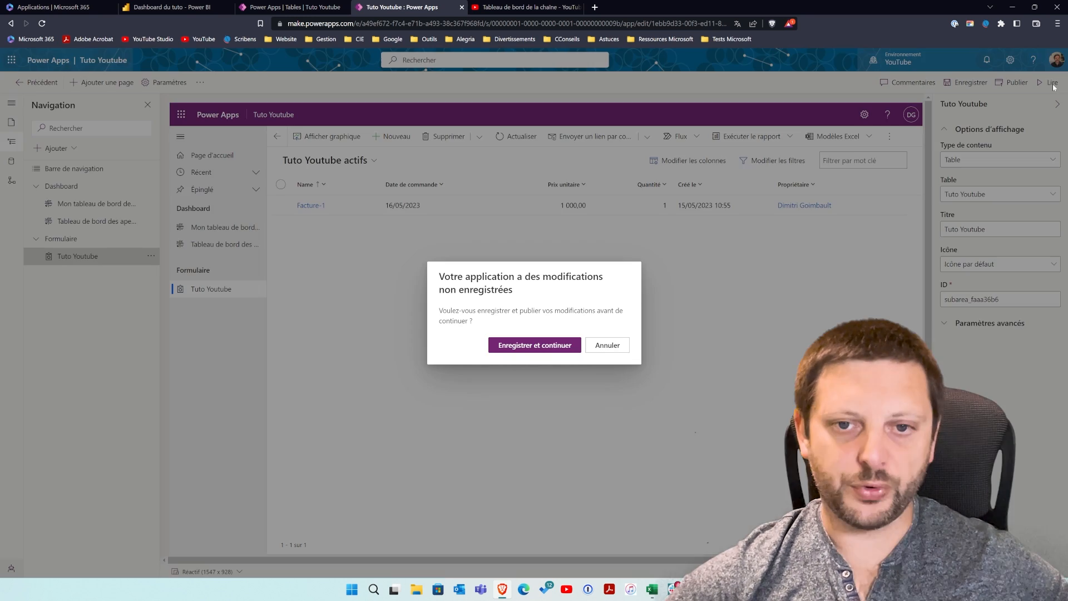
left_click(527, 347)
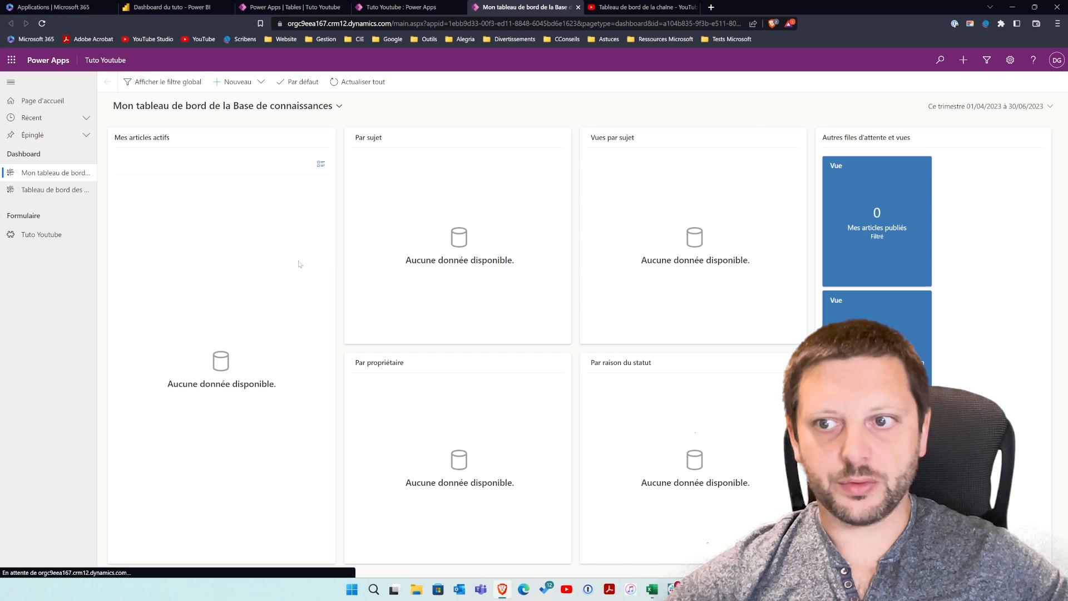
Browse the running app's pages and check how the Tuto Youtube list adapts to narrower and wider windows, ending with the window maximized.
left_click(60, 194)
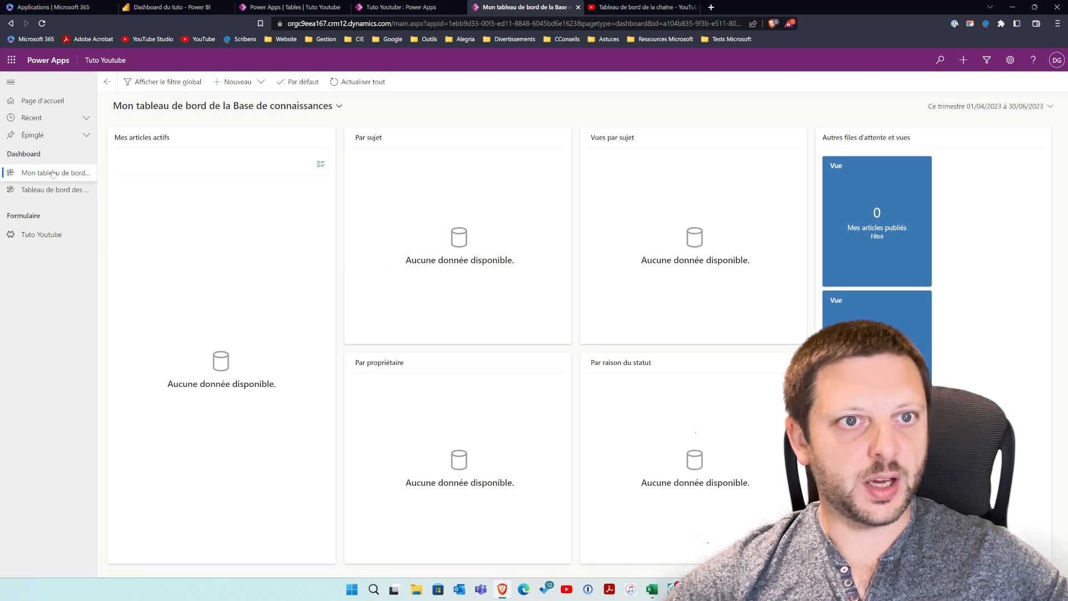
left_click(80, 241)
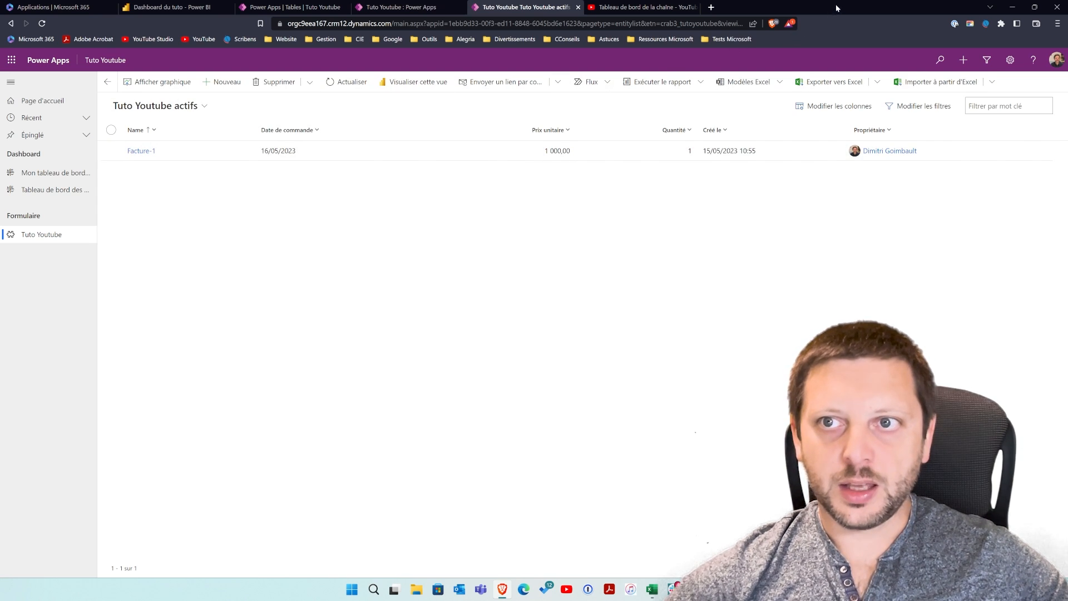
left_click_drag(837, 7, 633, 49)
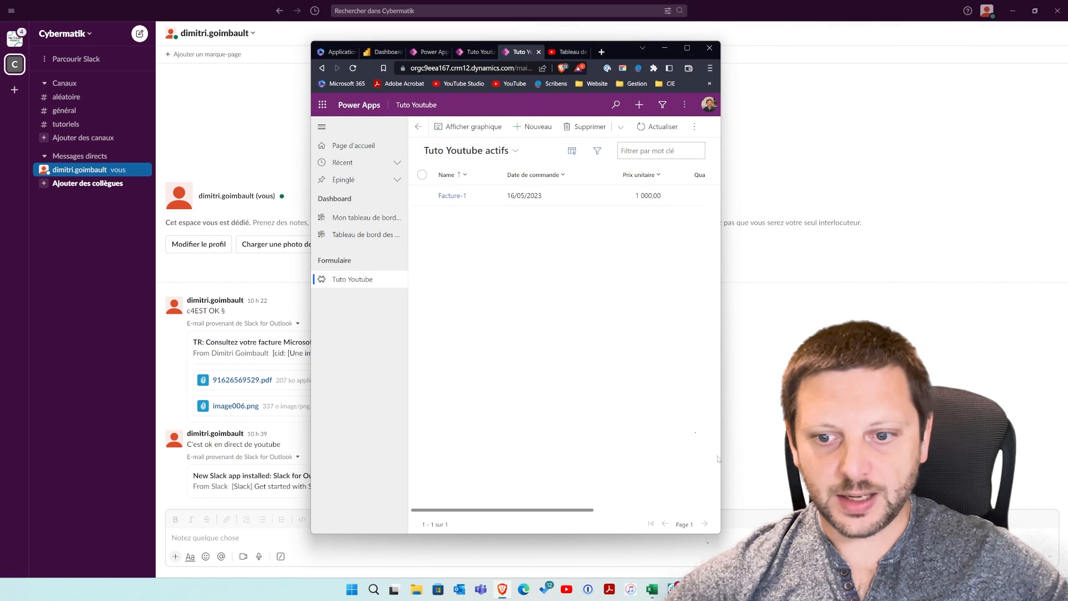
left_click_drag(720, 457, 993, 378)
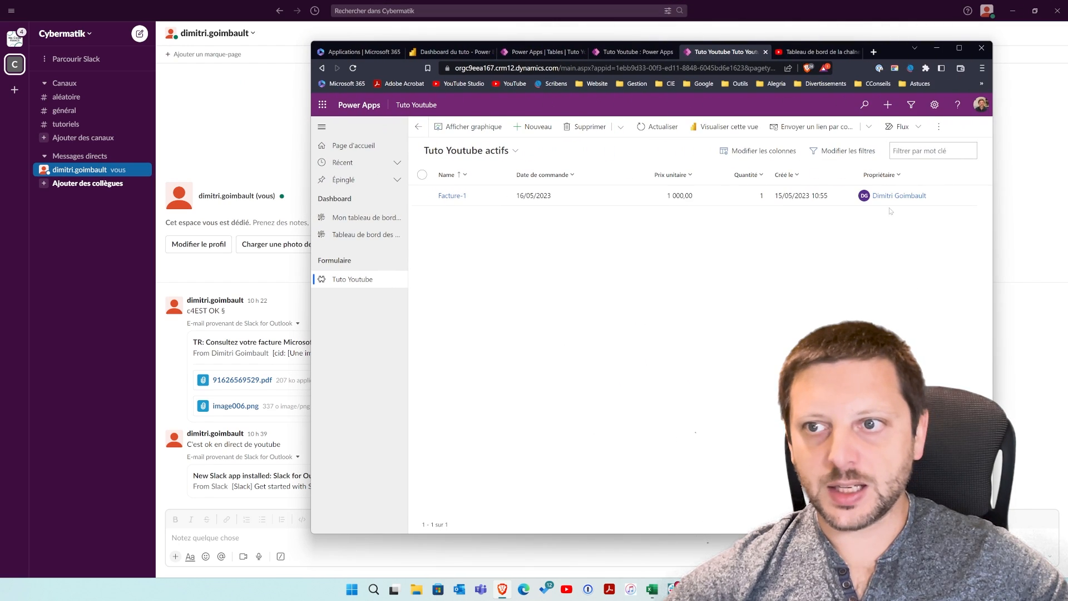
left_click_drag(876, 59, 665, 64)
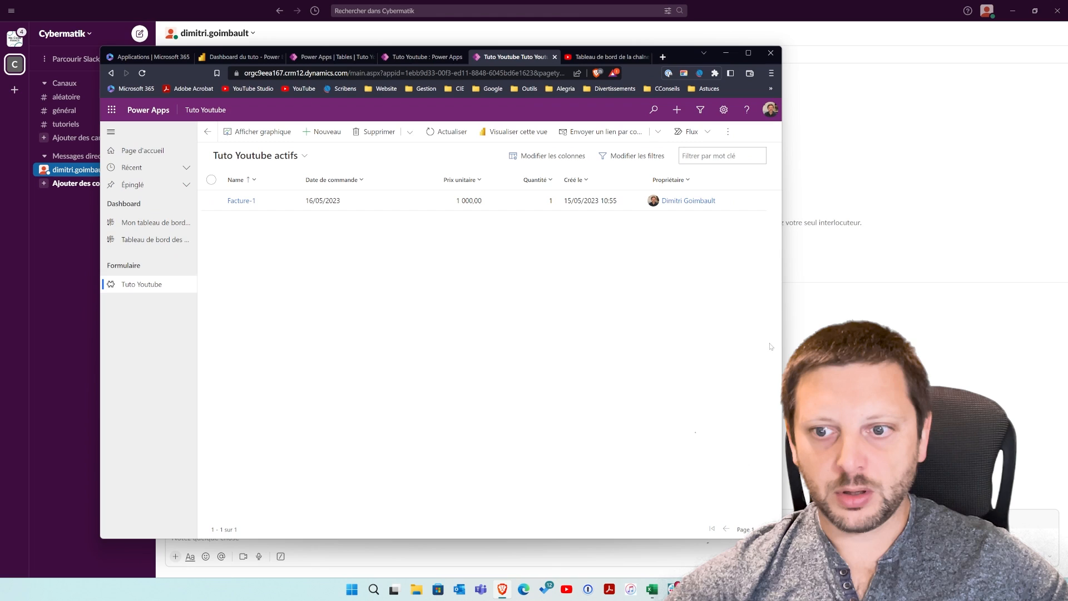
left_click_drag(782, 350, 402, 332)
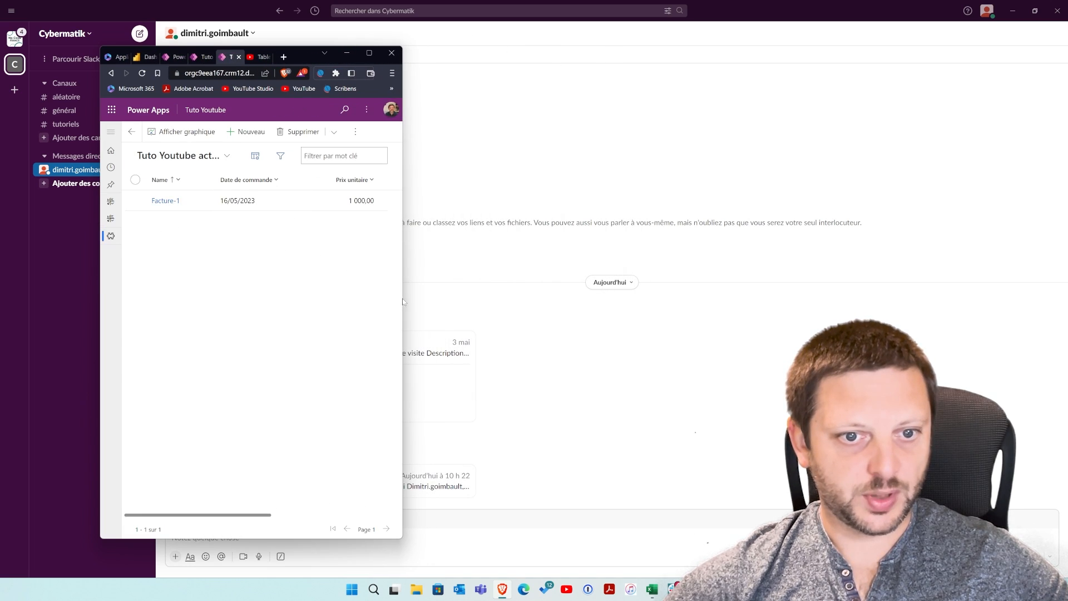
left_click_drag(404, 301, 330, 302)
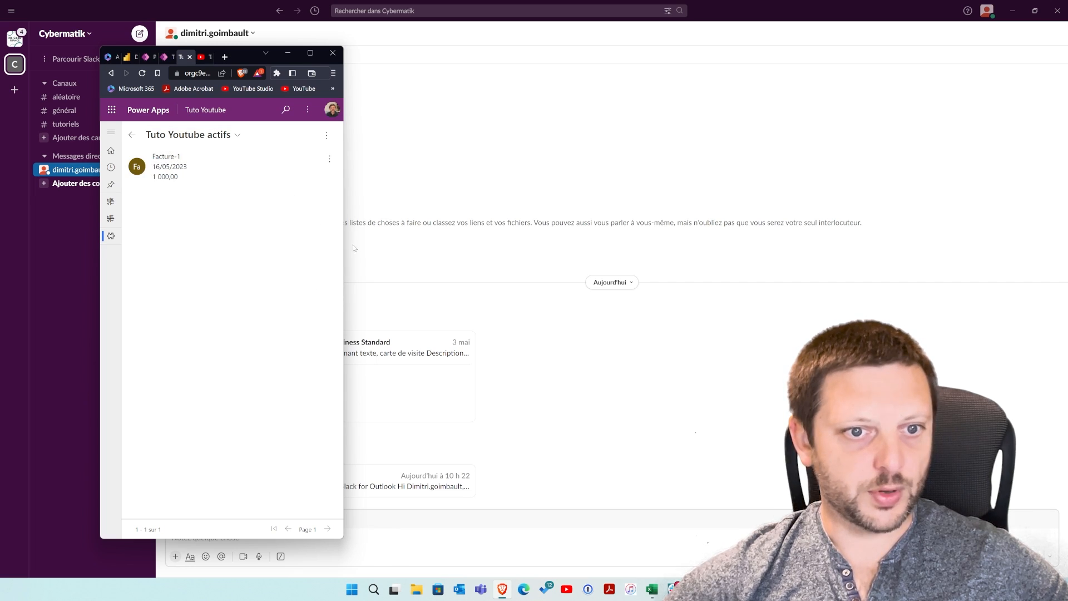
left_click_drag(343, 259, 879, 261)
left_click(334, 266)
left_click(847, 53)
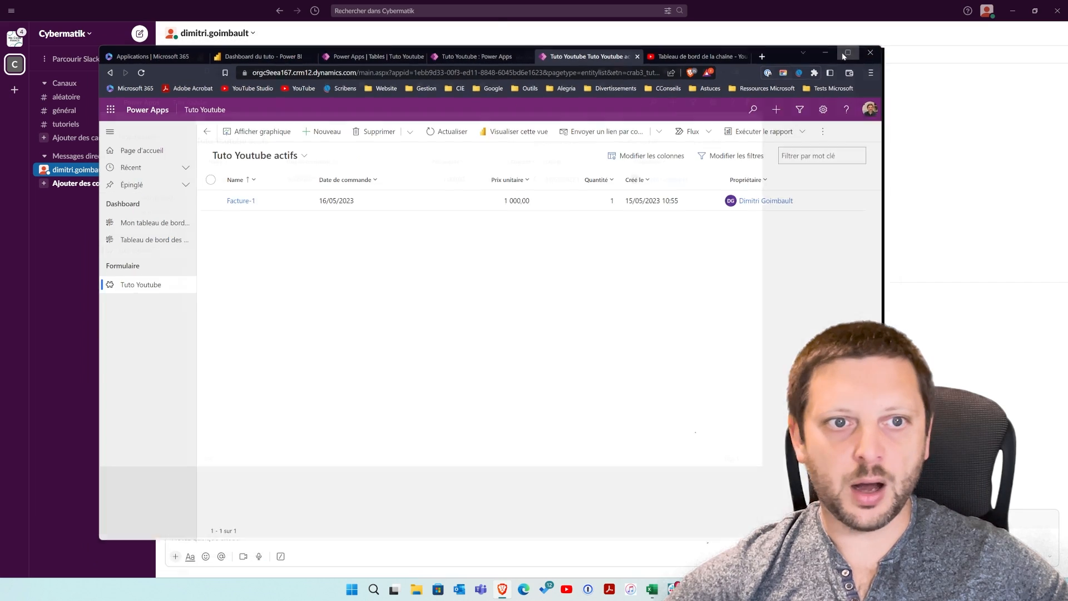
Create and save a Tuto Youtube record named "Test" with order date 15/05/2023, quantity 20 and unit price 10,00, and go back.
left_click(222, 82)
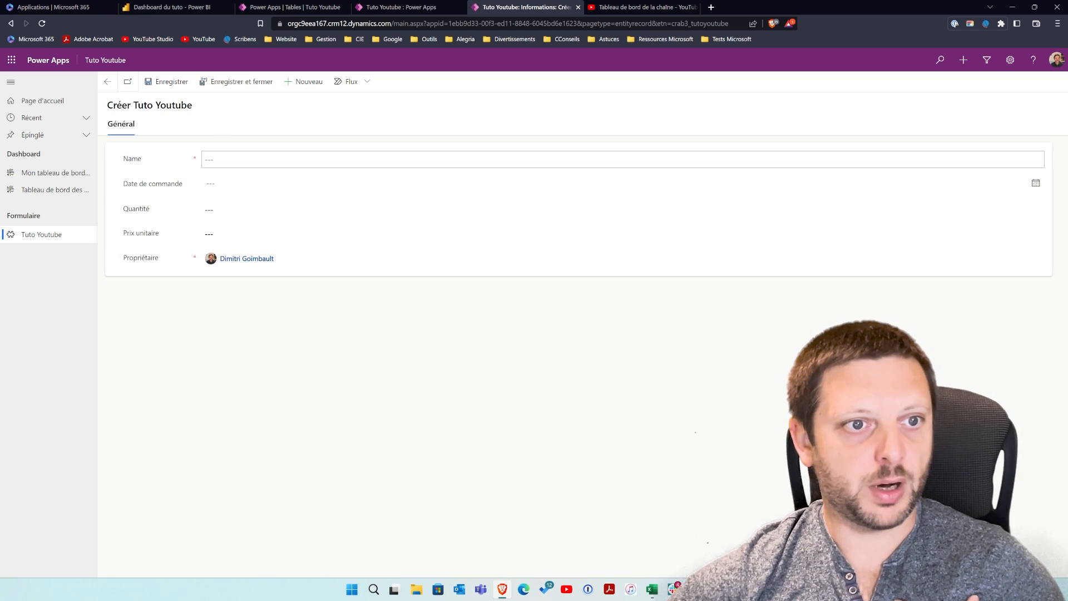
type("dsv")
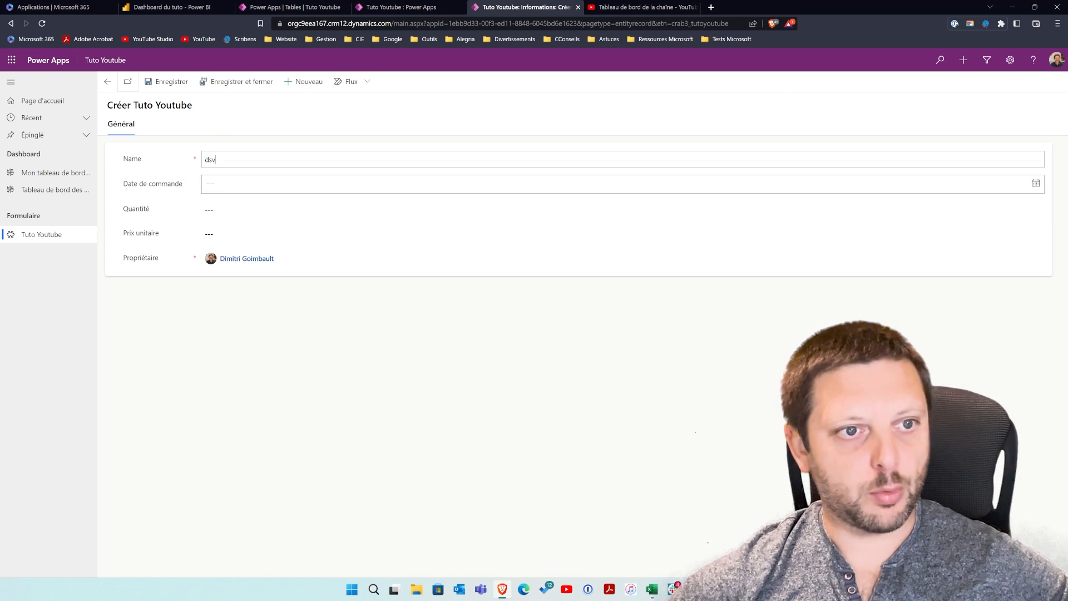
key("BackSpace")
left_click(211, 184)
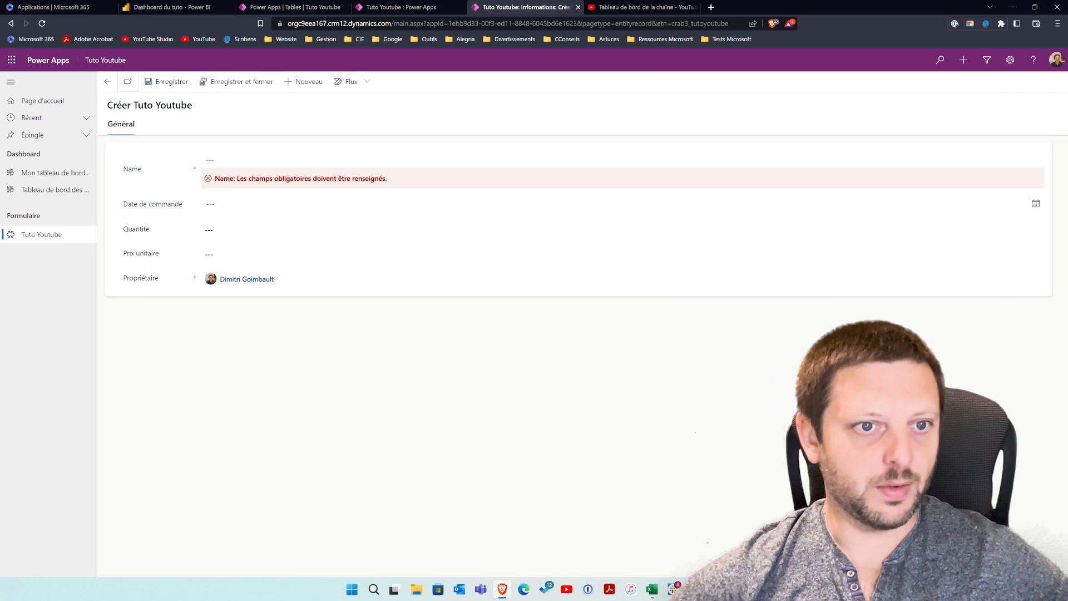
left_click(206, 203)
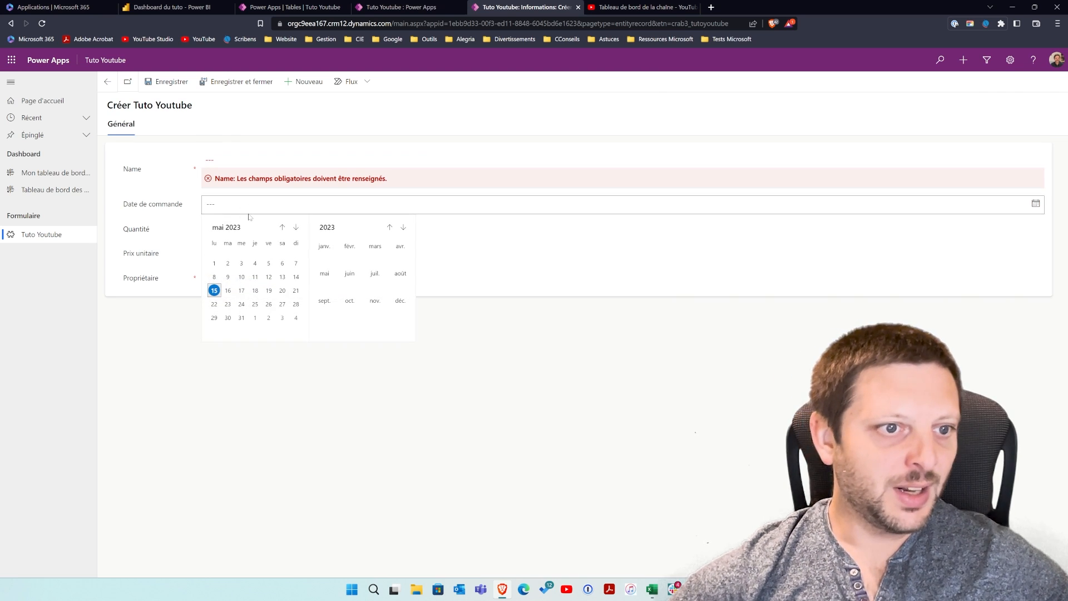
left_click(214, 290)
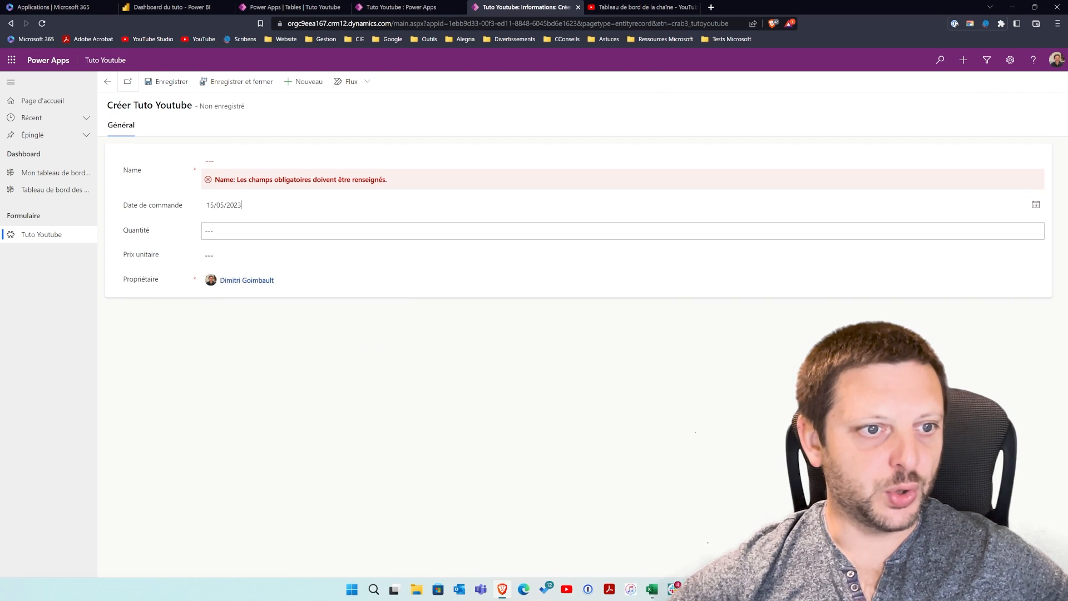
left_click(228, 254)
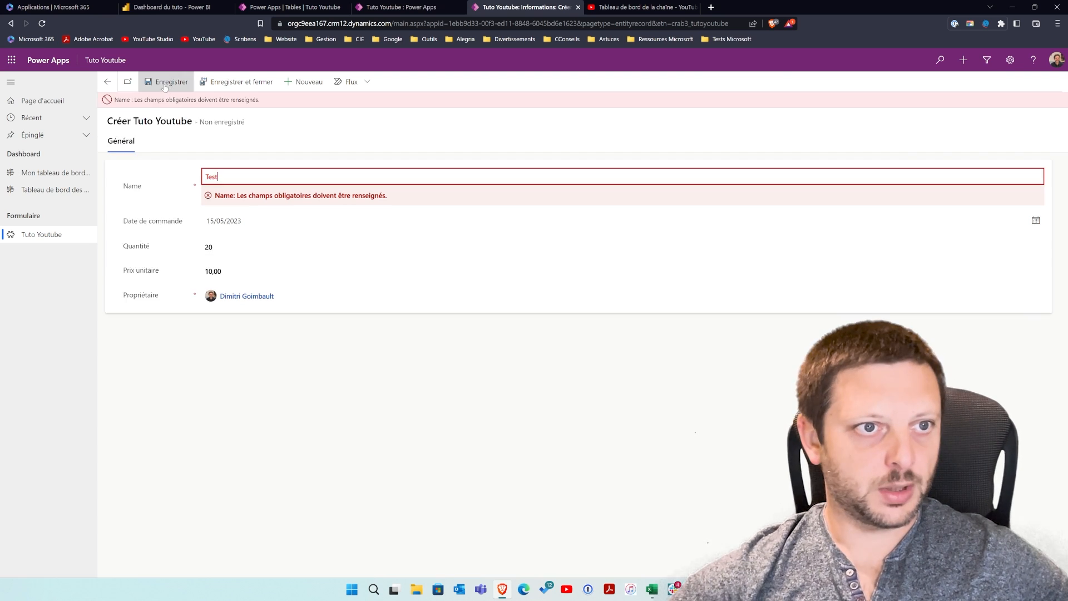
left_click(167, 82)
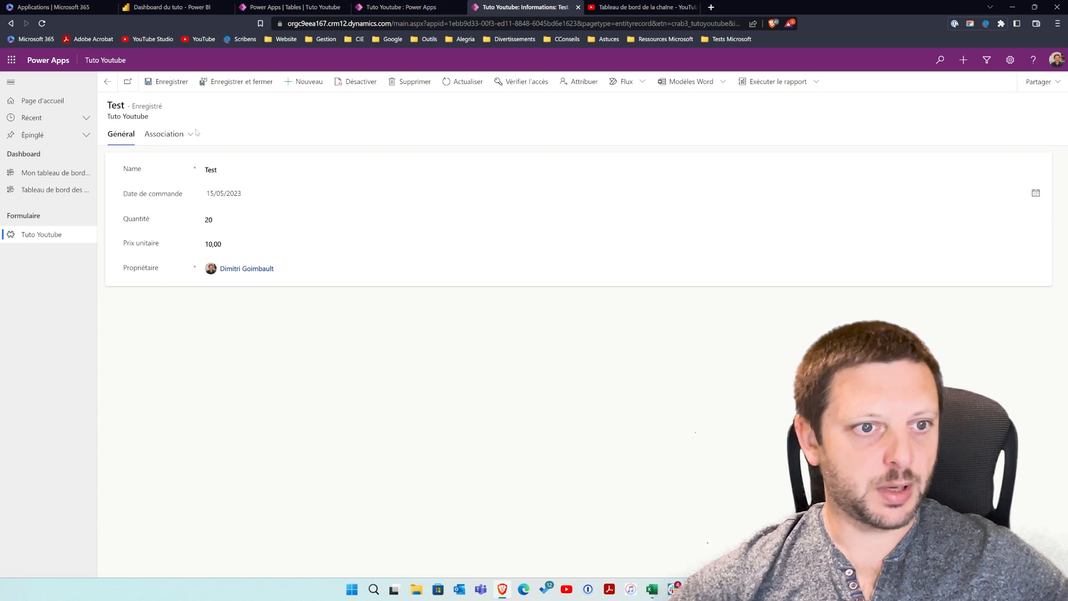
left_click(107, 82)
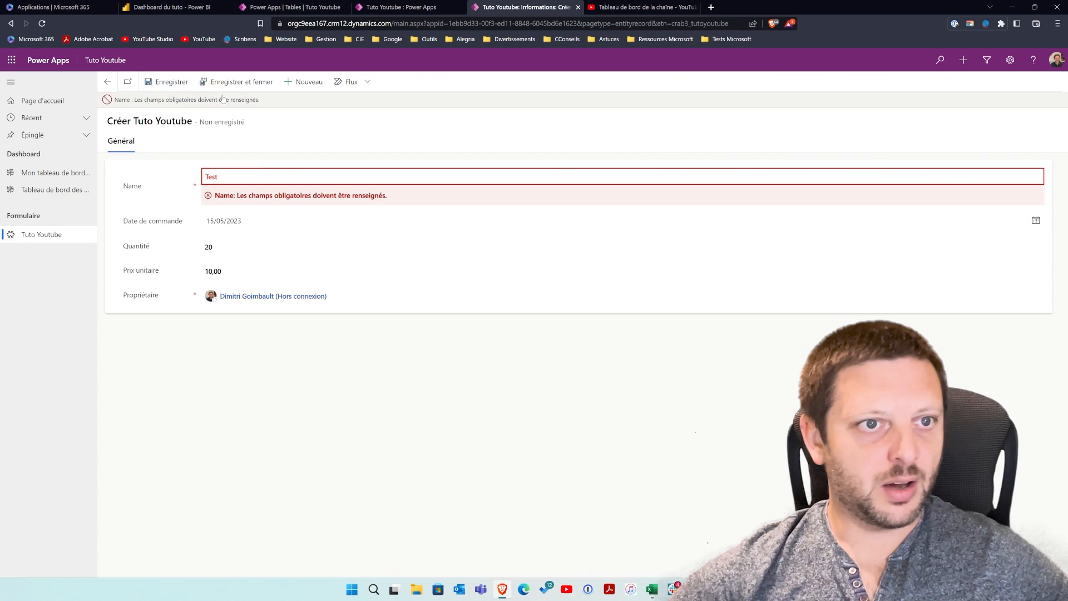